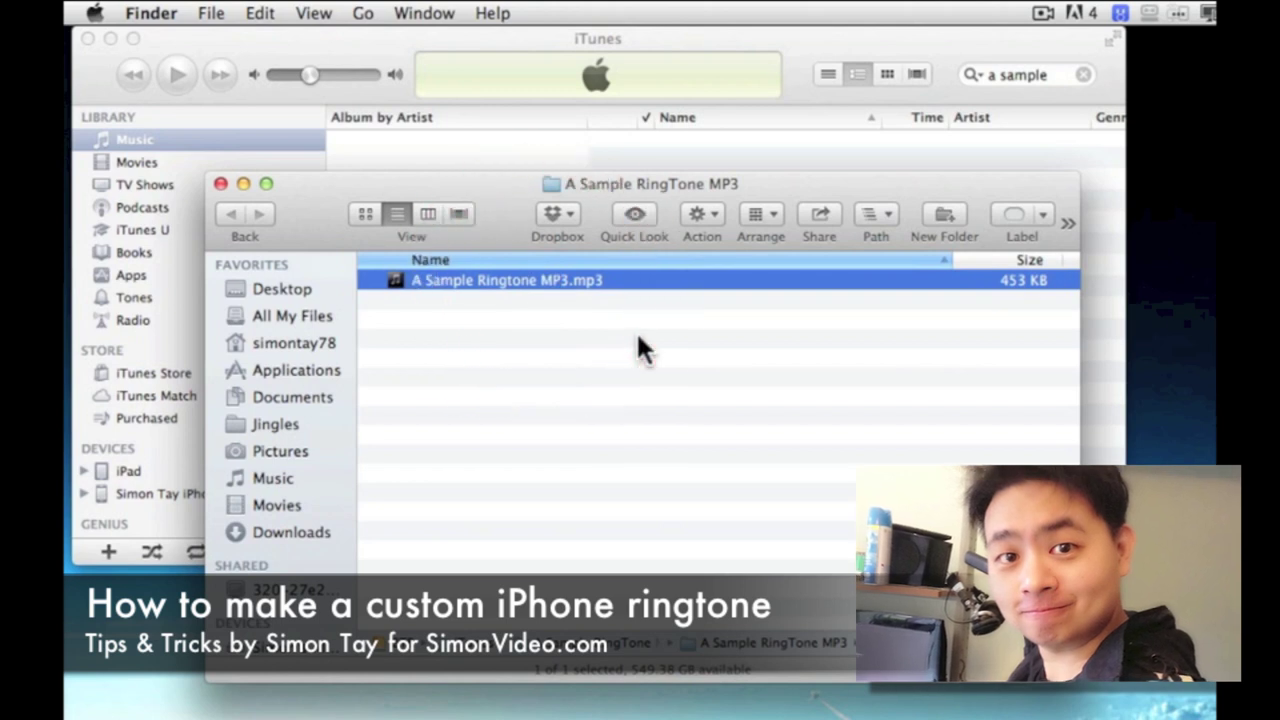
- Rename the MP3 file in the A Sample RingTone MP3 folder as A Sample Ringtone.mp3
key(Return)
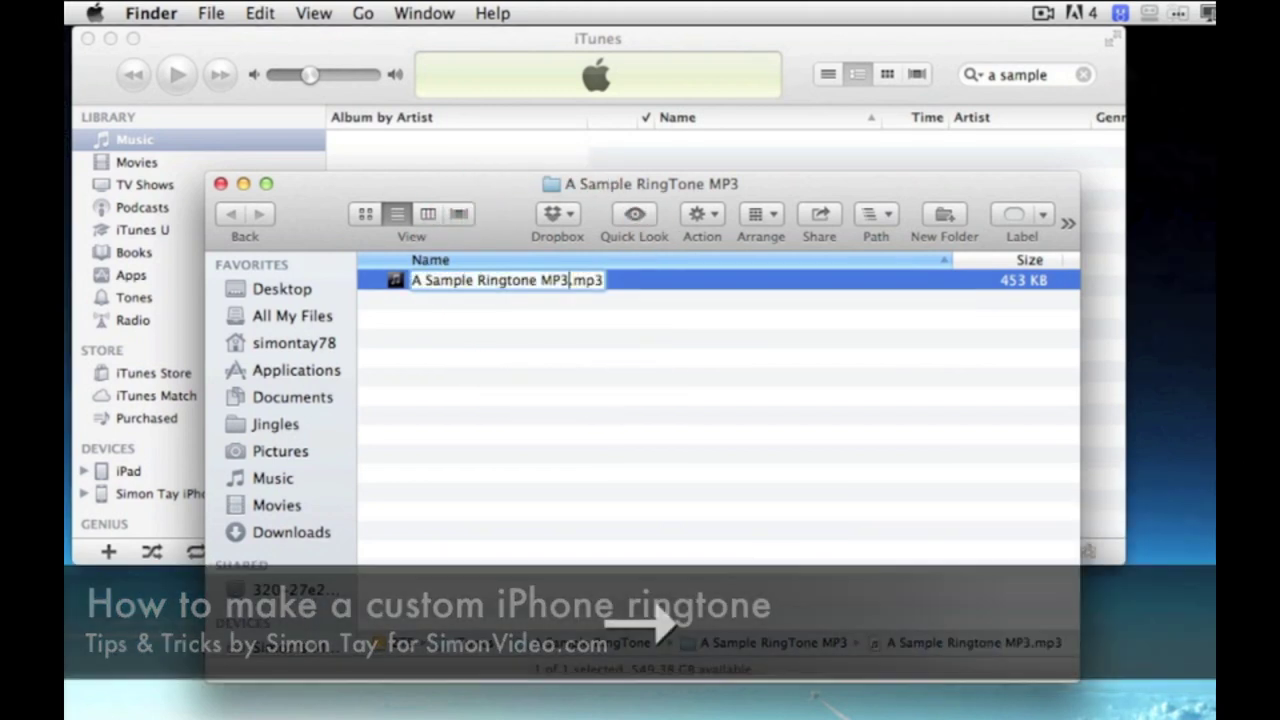
key(BackSpace)
click(476, 382)
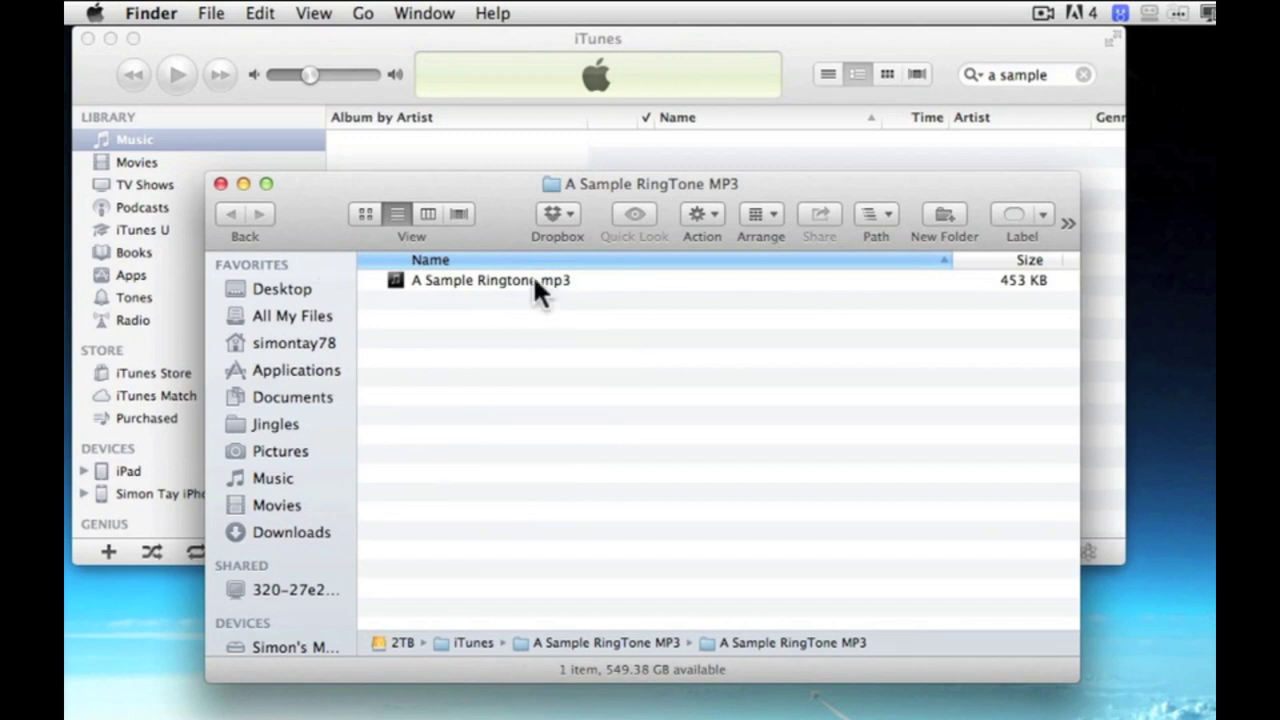
- Open A Sample Ringtone.mp3 with iTunes, pause its playback and leave the song selected in the music library
right_click(536, 281)
mouse_move(660, 312)
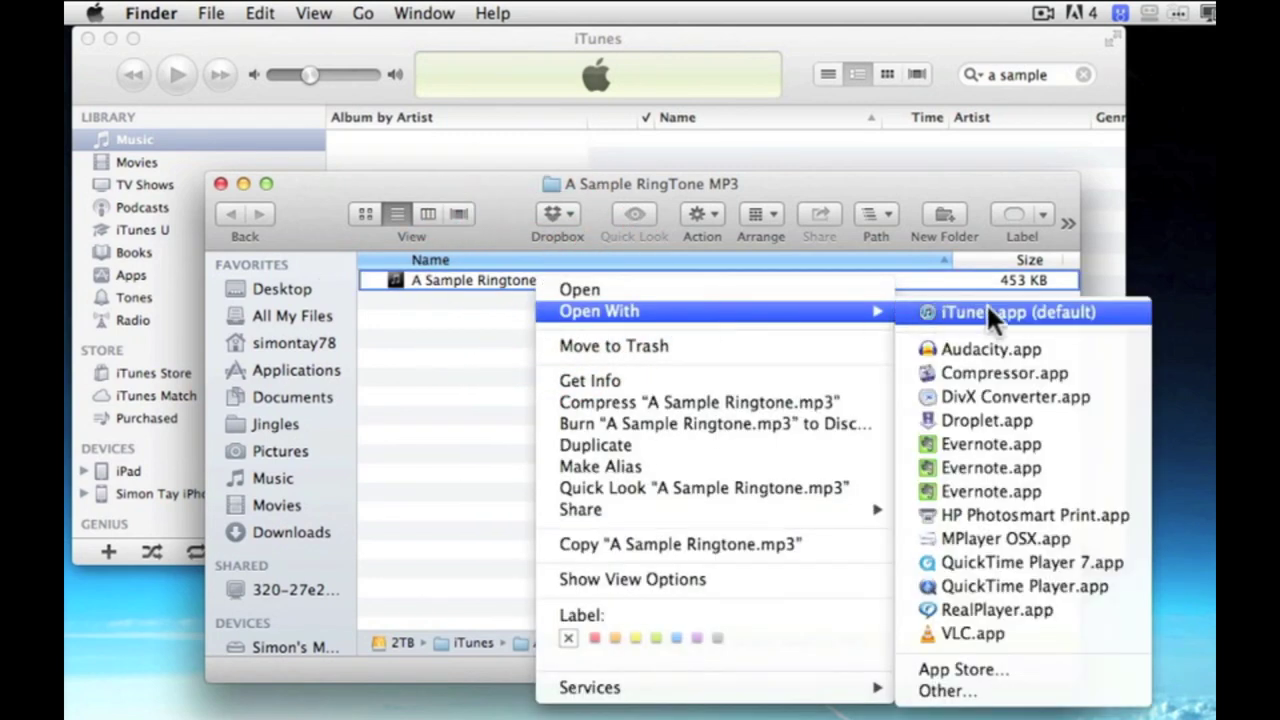
click(979, 308)
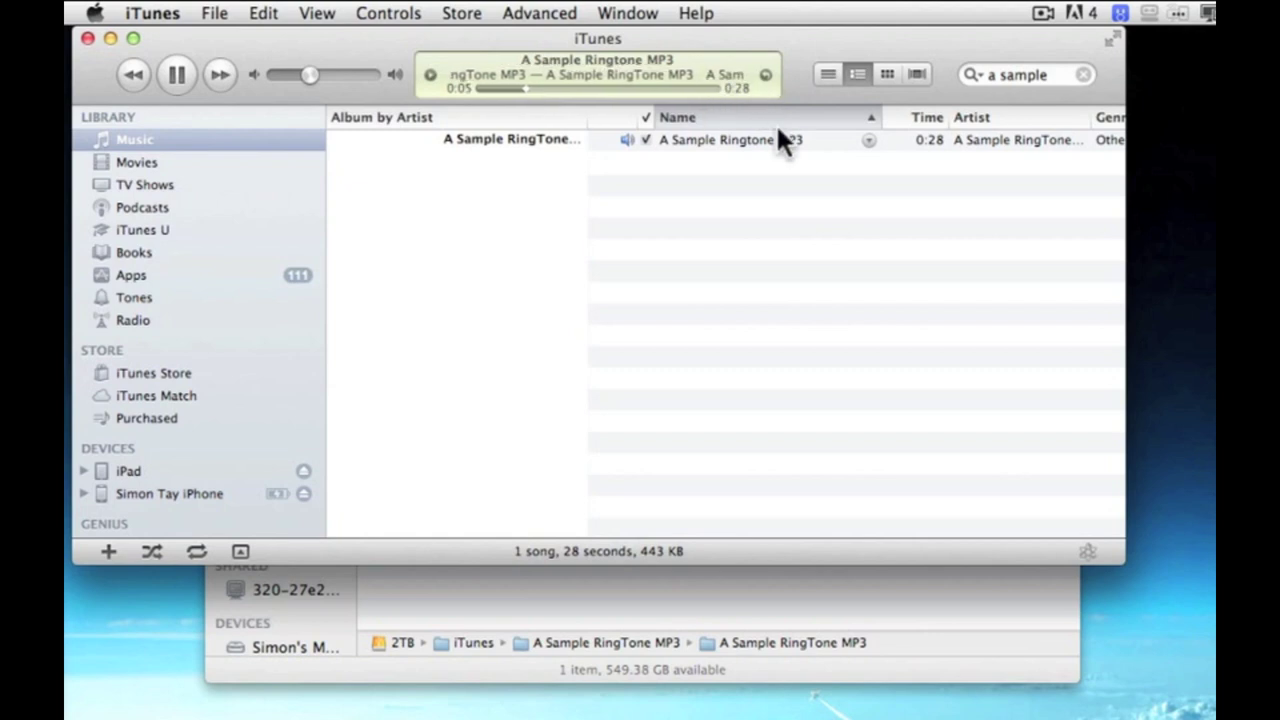
click(176, 74)
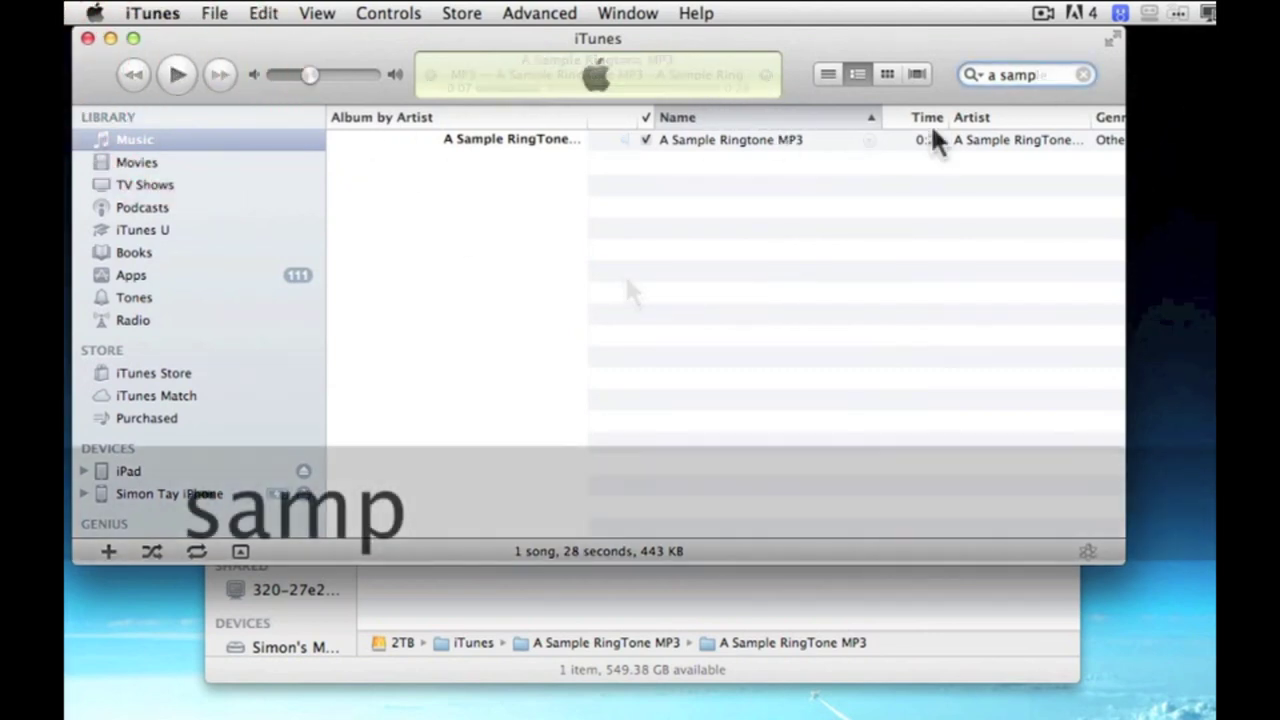
click(794, 140)
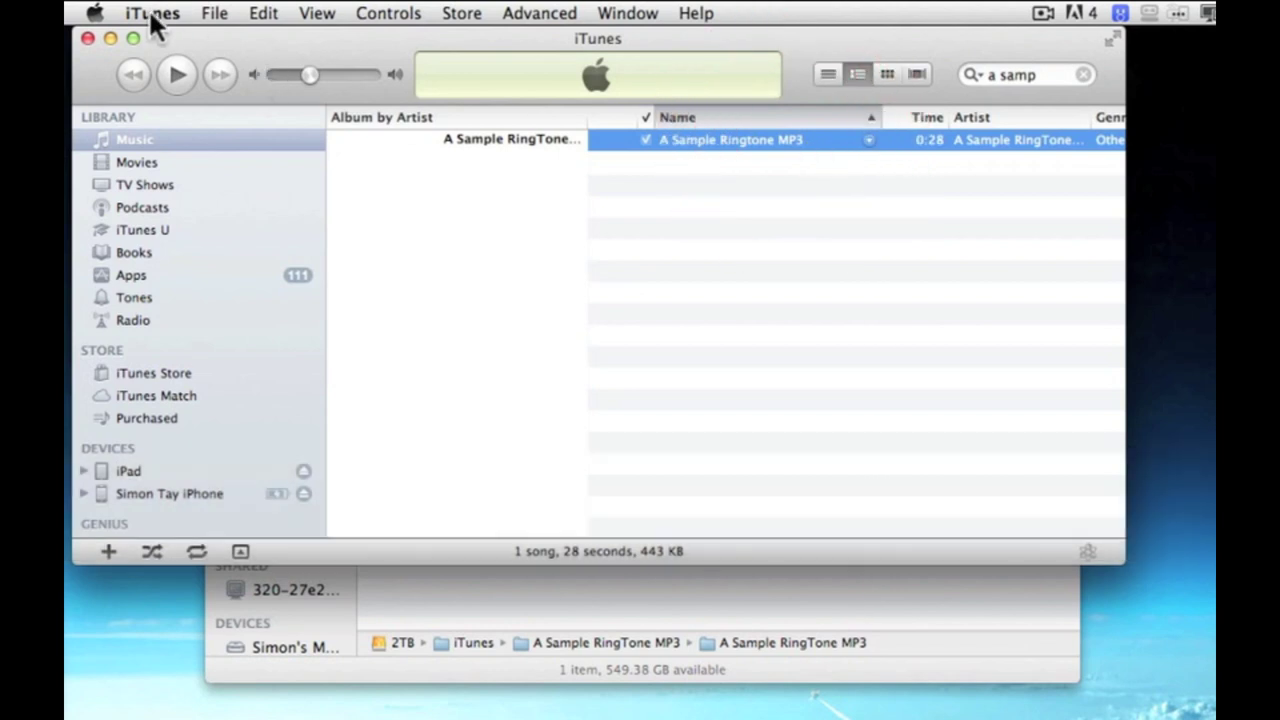
- Open the import settings from the iTunes general preferences
click(151, 14)
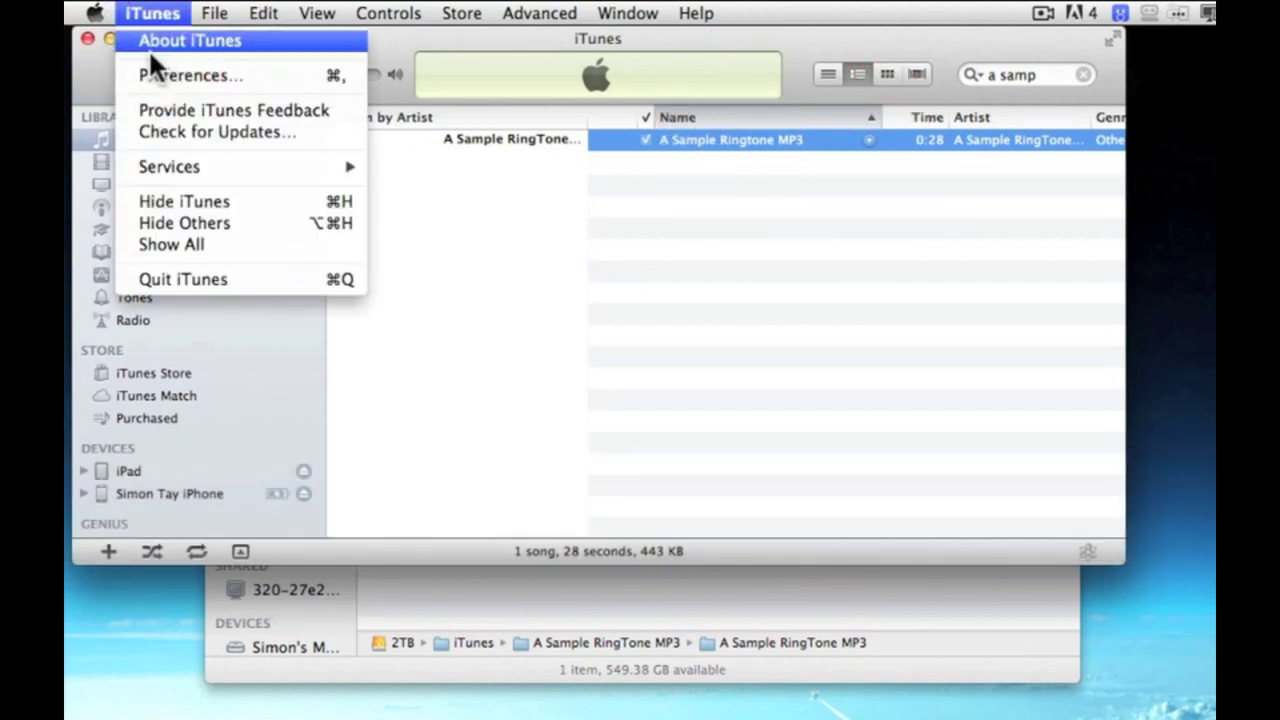
click(190, 74)
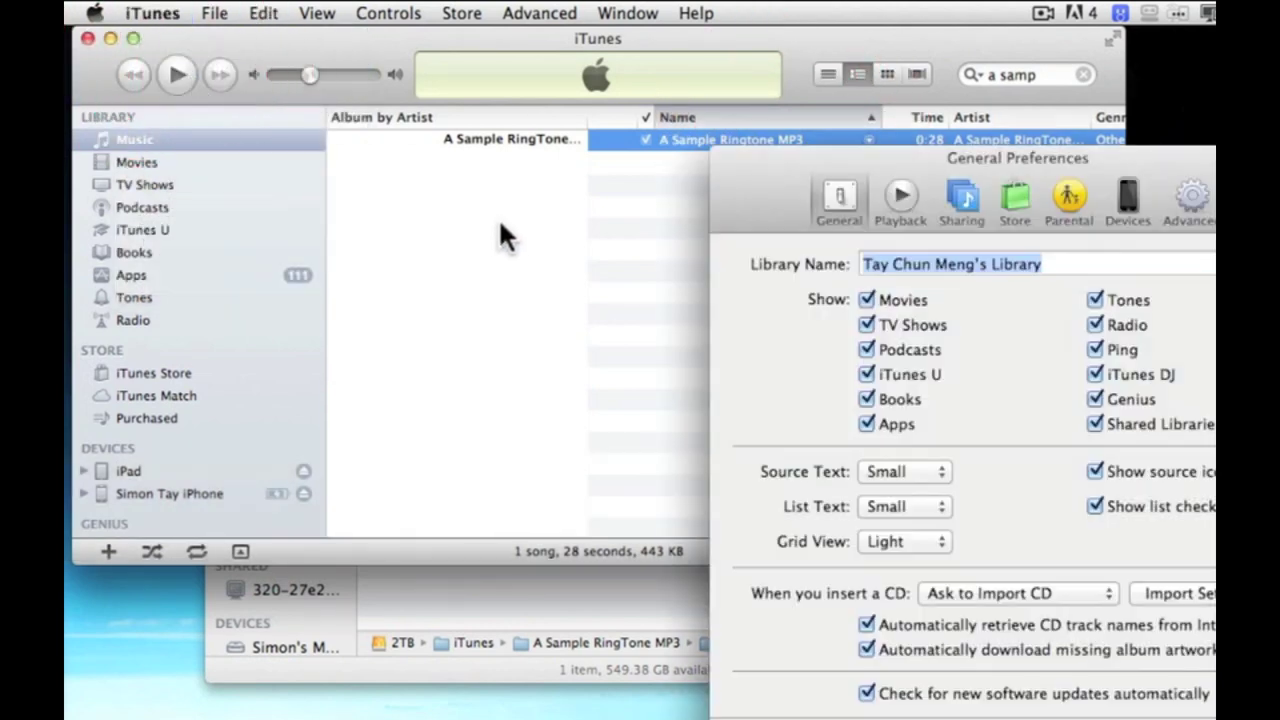
drag(1031, 168, 750, 117)
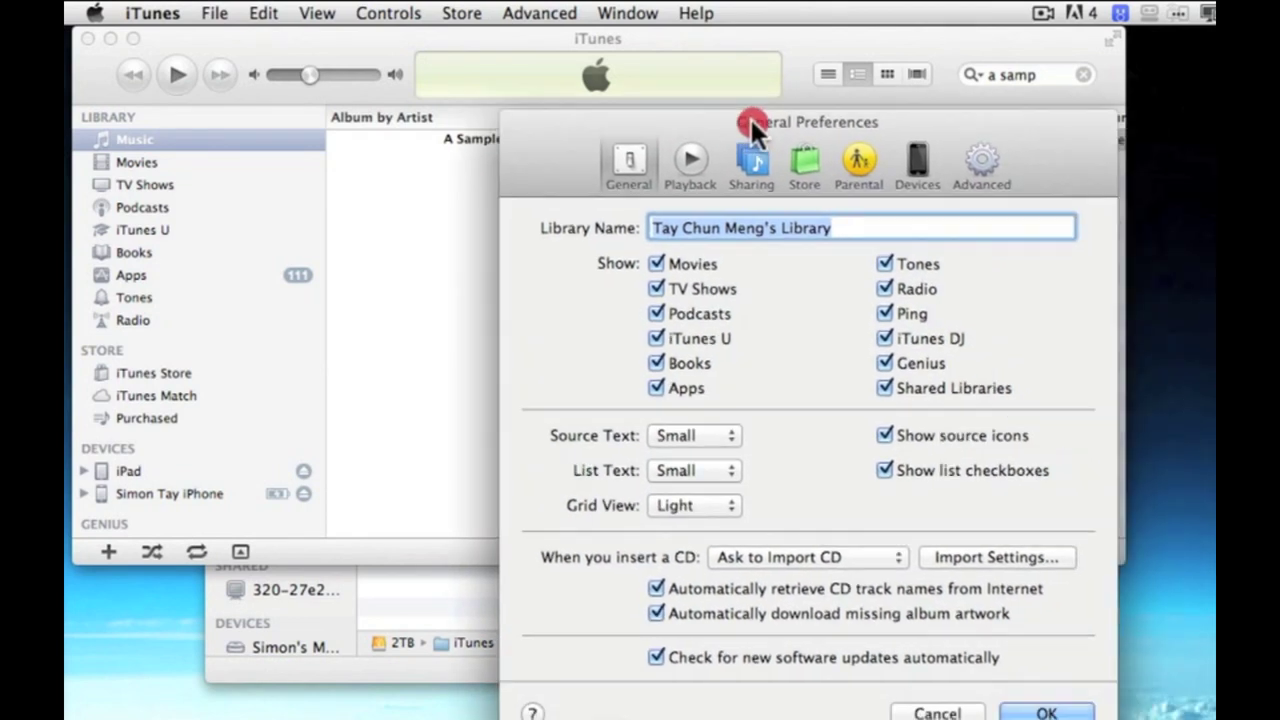
click(1028, 560)
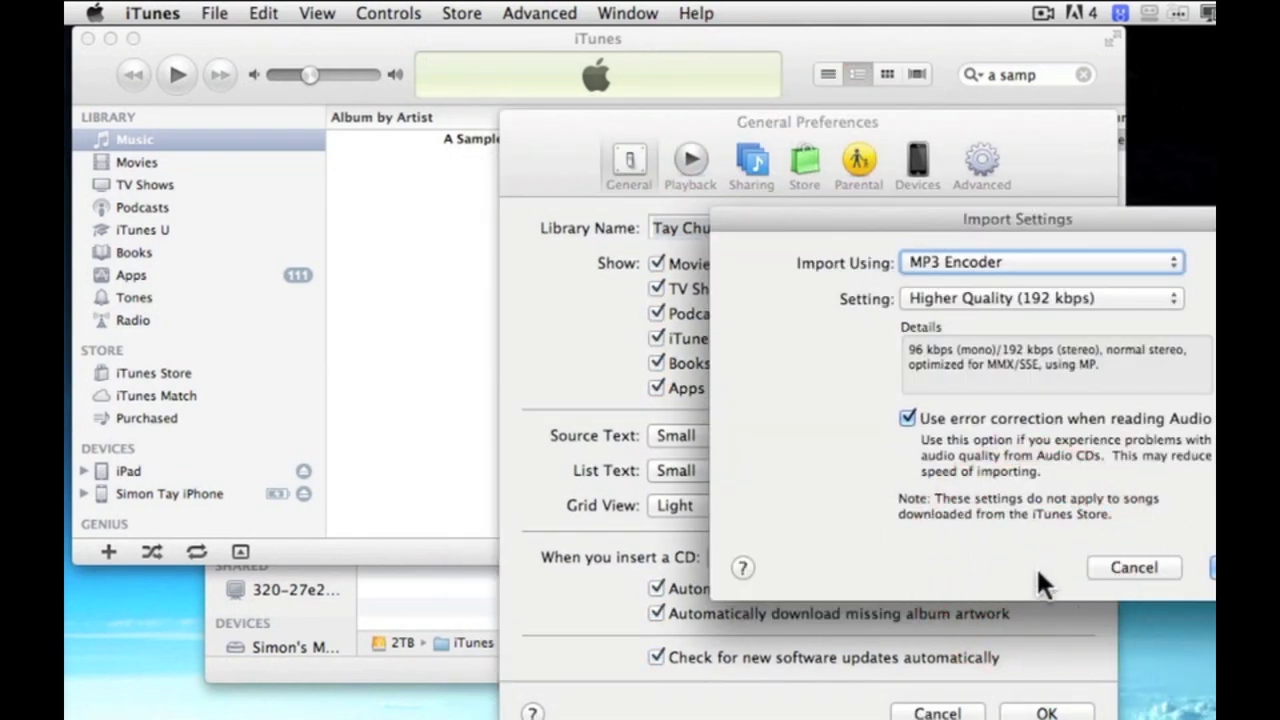
- Set importing to the AAC Encoder at High Quality (128 kbps) and save the preferences
click(981, 257)
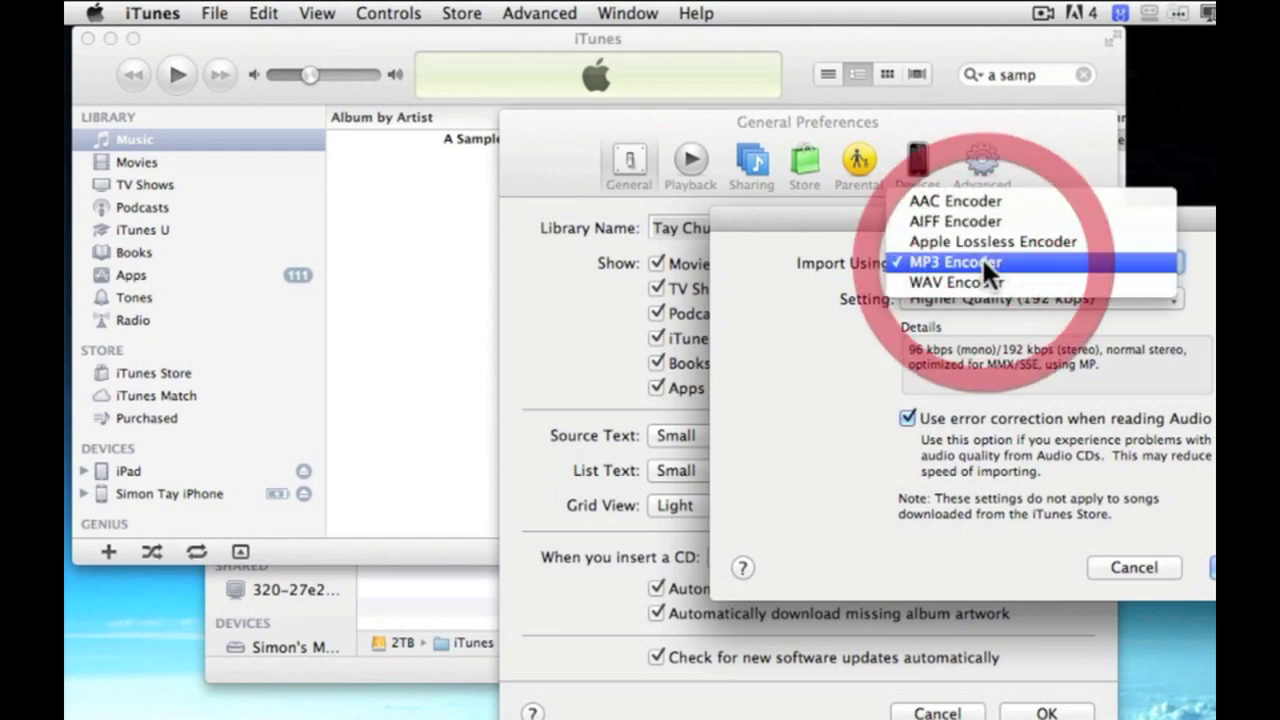
click(968, 201)
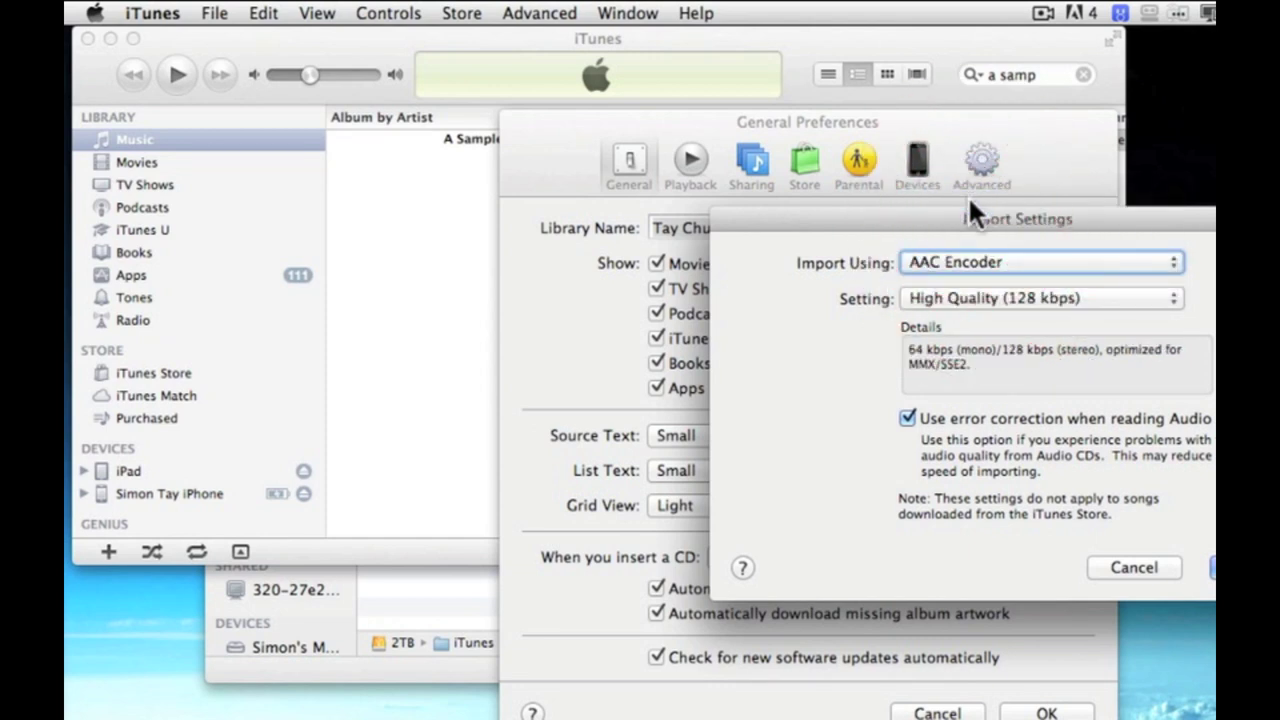
click(1072, 294)
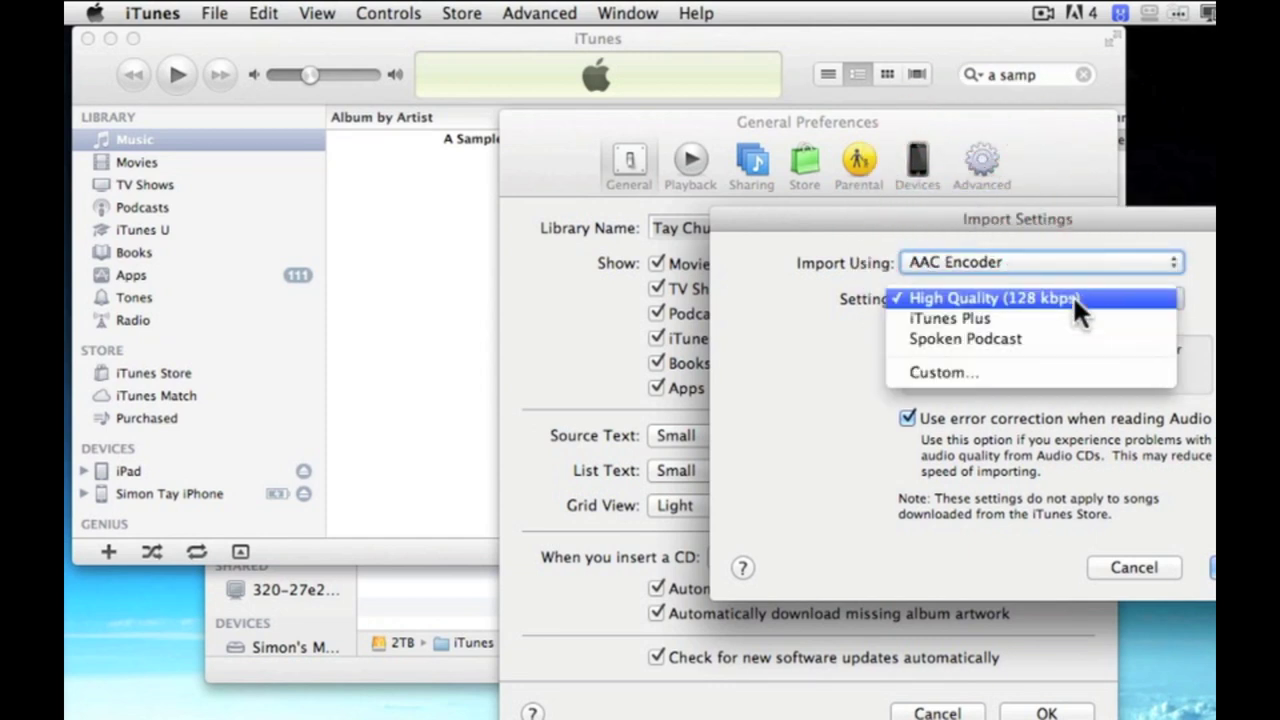
click(978, 290)
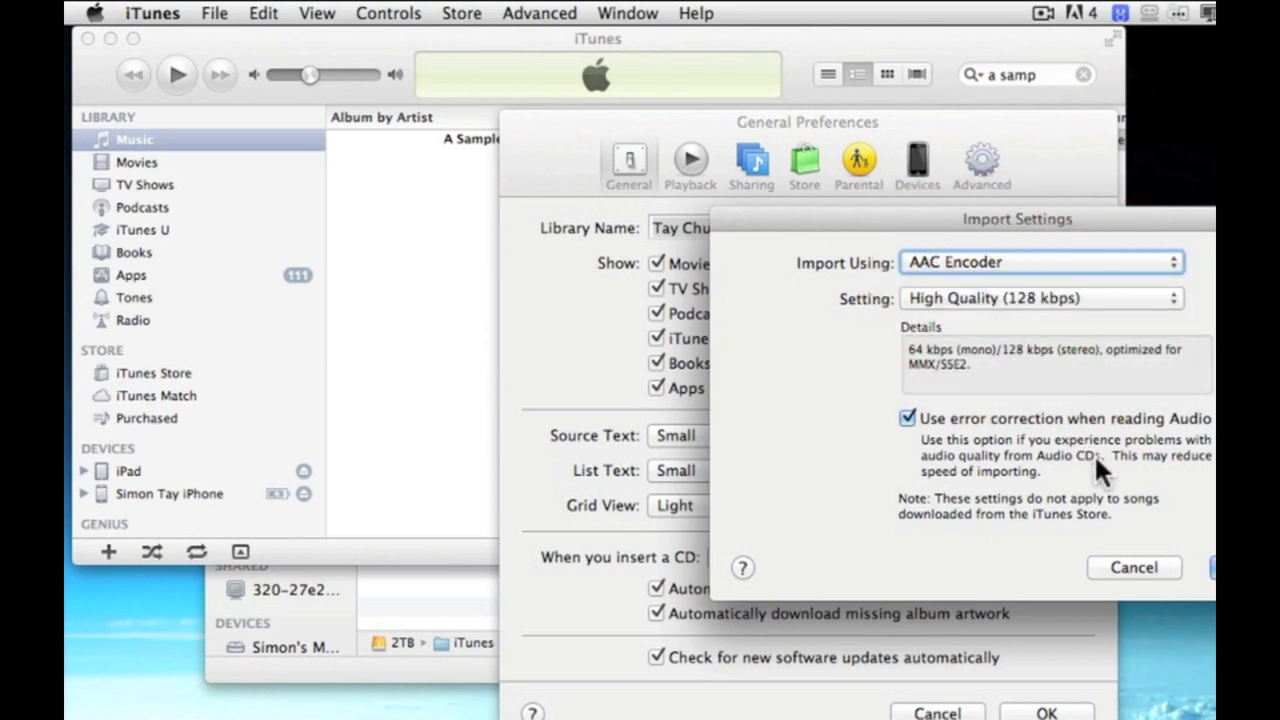
click(1213, 567)
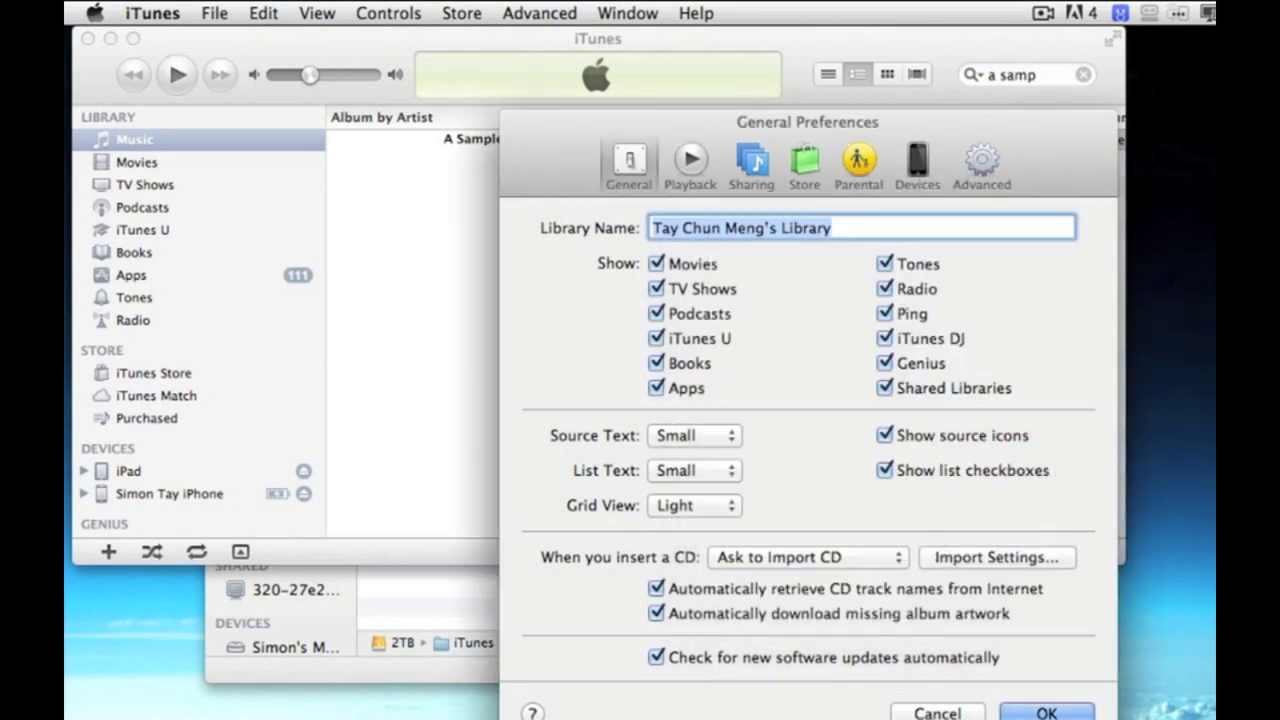
click(1046, 712)
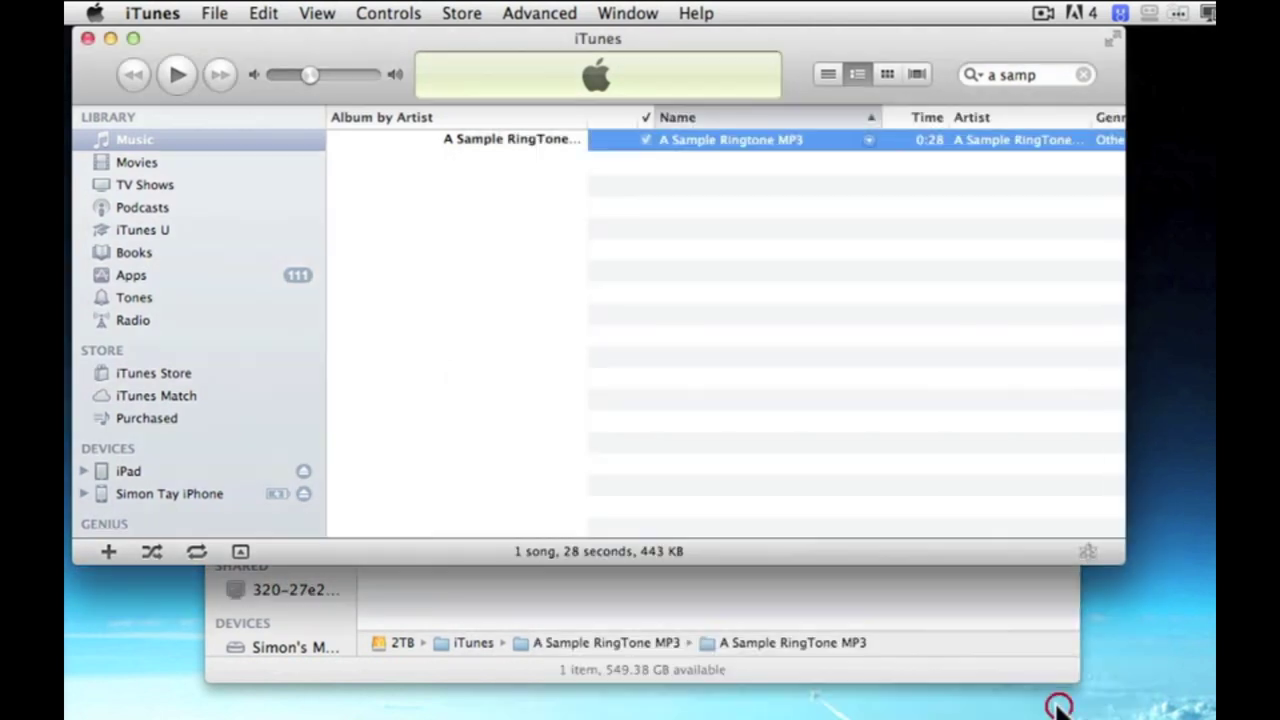
- Enable a start time of 0:00 and a stop time of 0:28.316 in the sample ringtone song's options
right_click(714, 141)
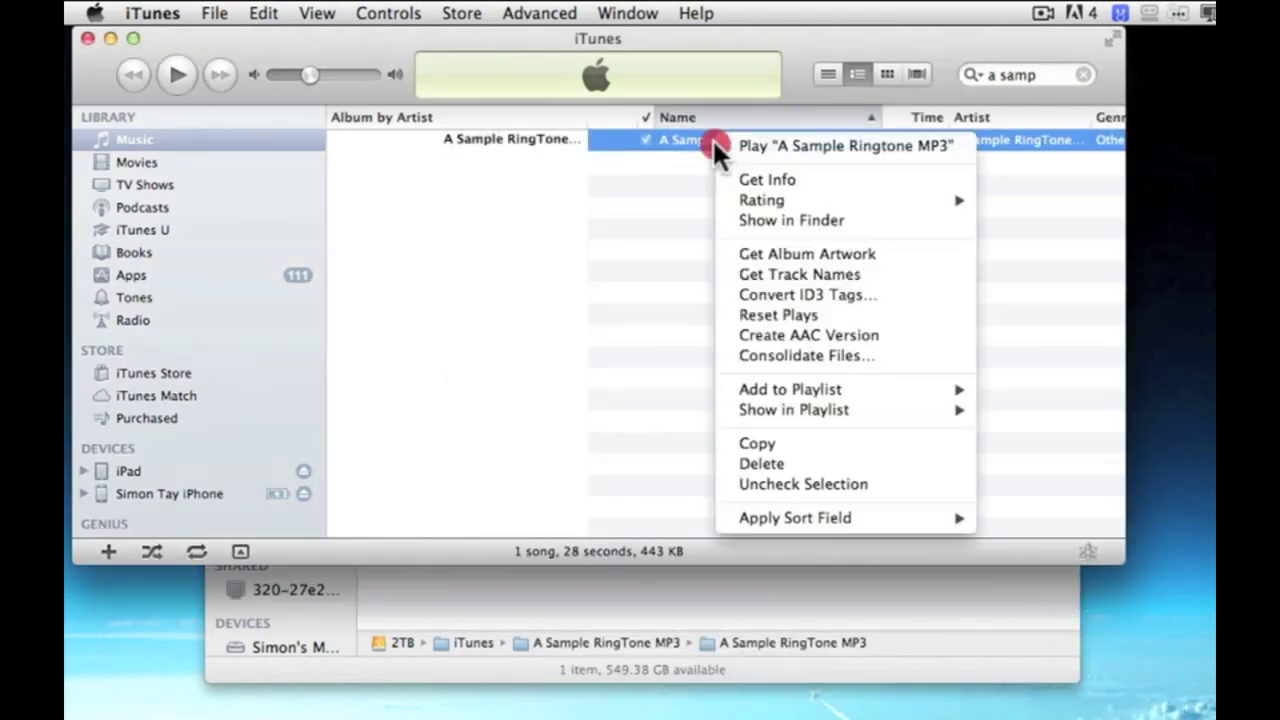
click(741, 180)
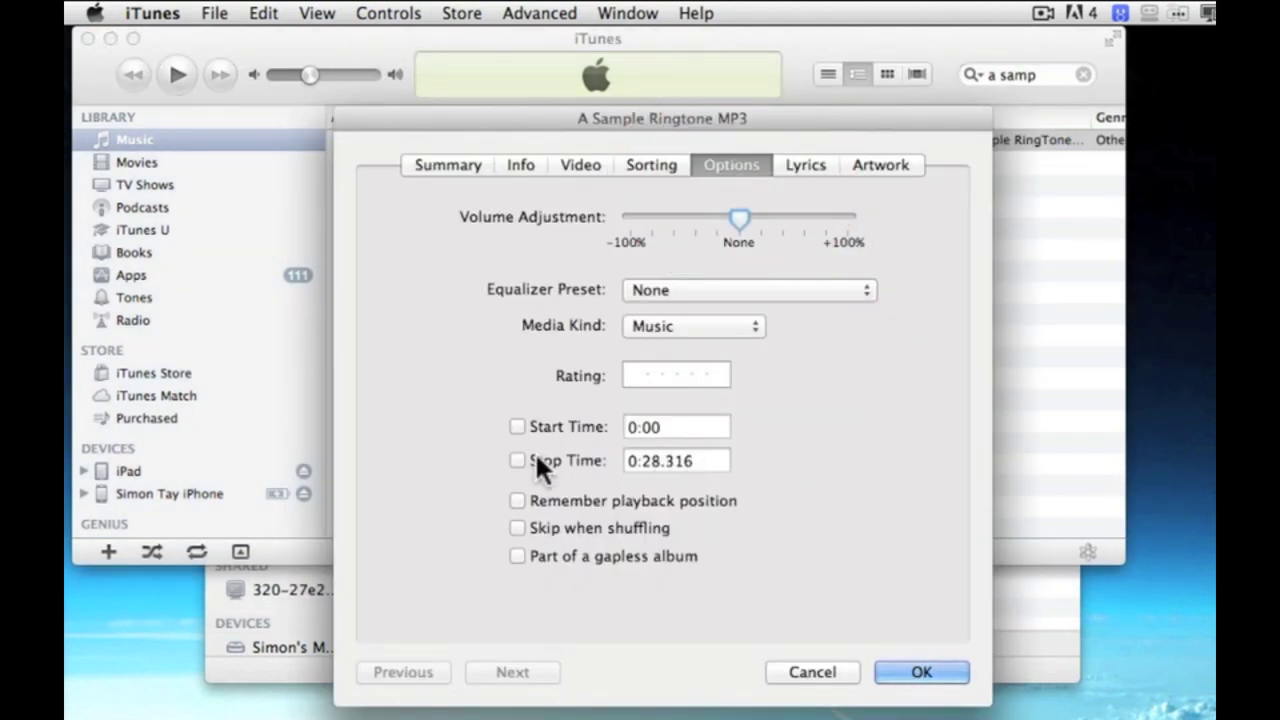
click(515, 424)
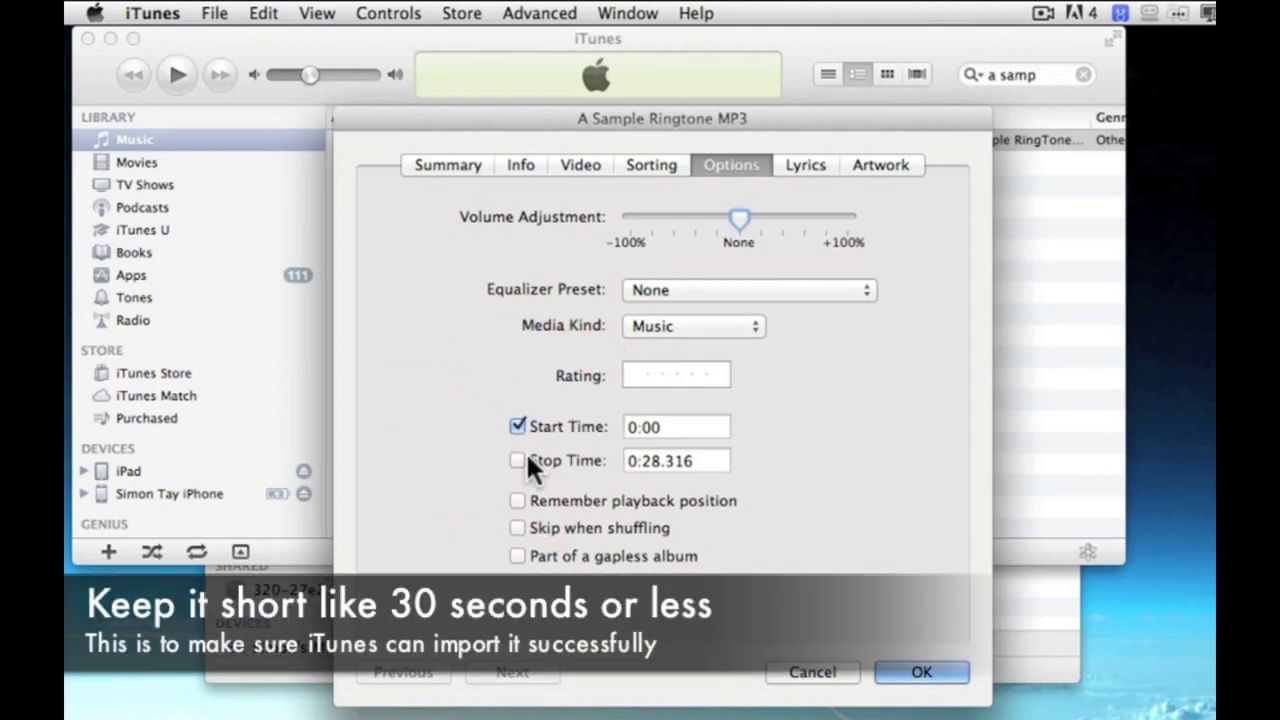
click(519, 460)
click(938, 673)
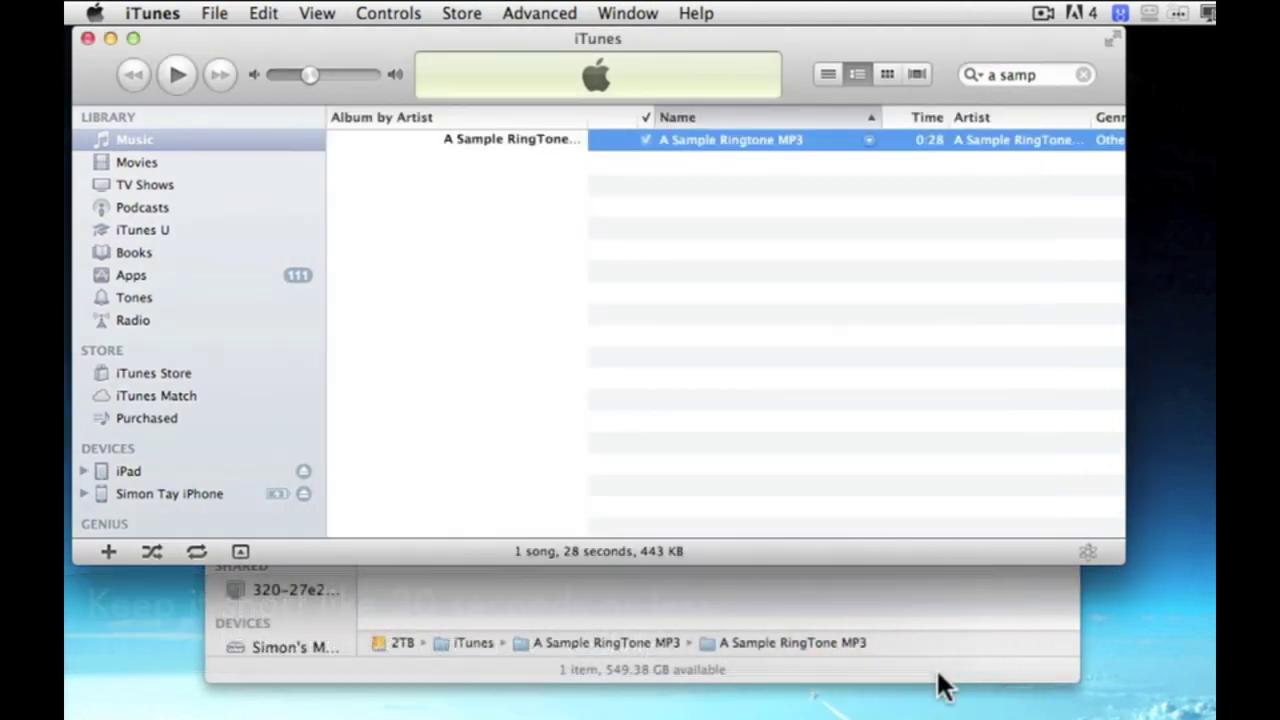
- Create an AAC version of the selected song and show the original song's file in Finder
click(538, 14)
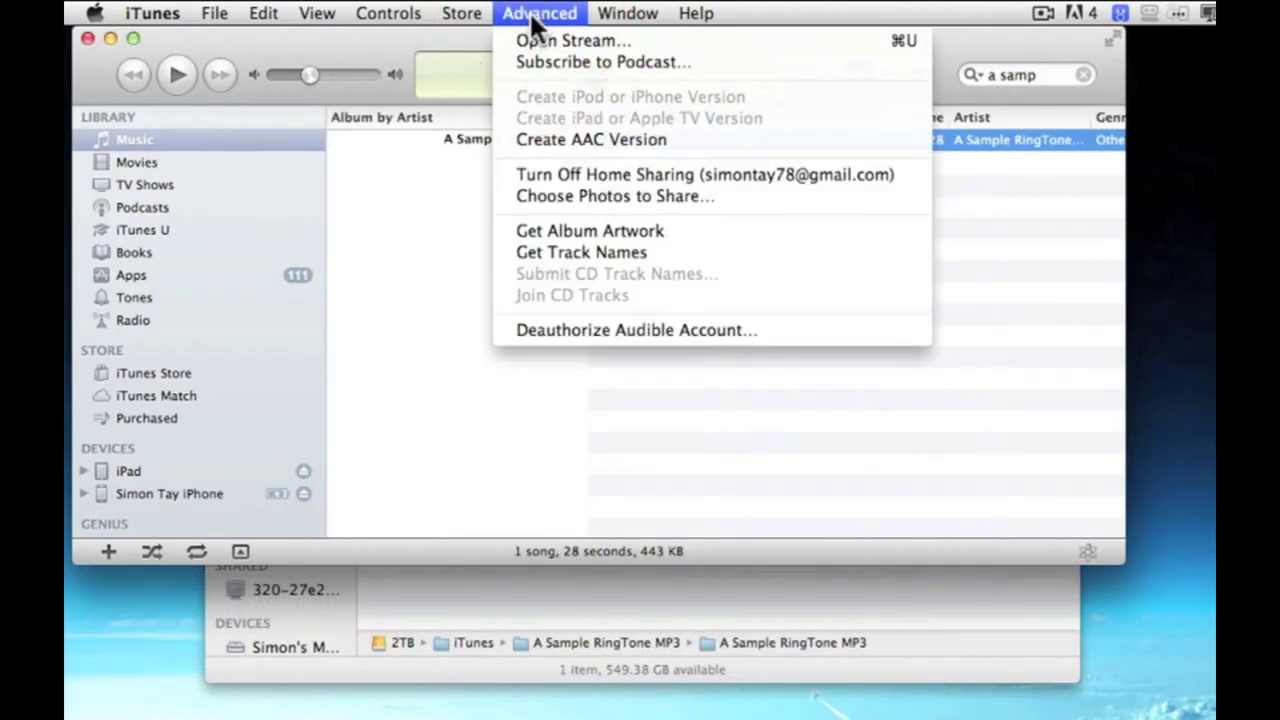
click(568, 140)
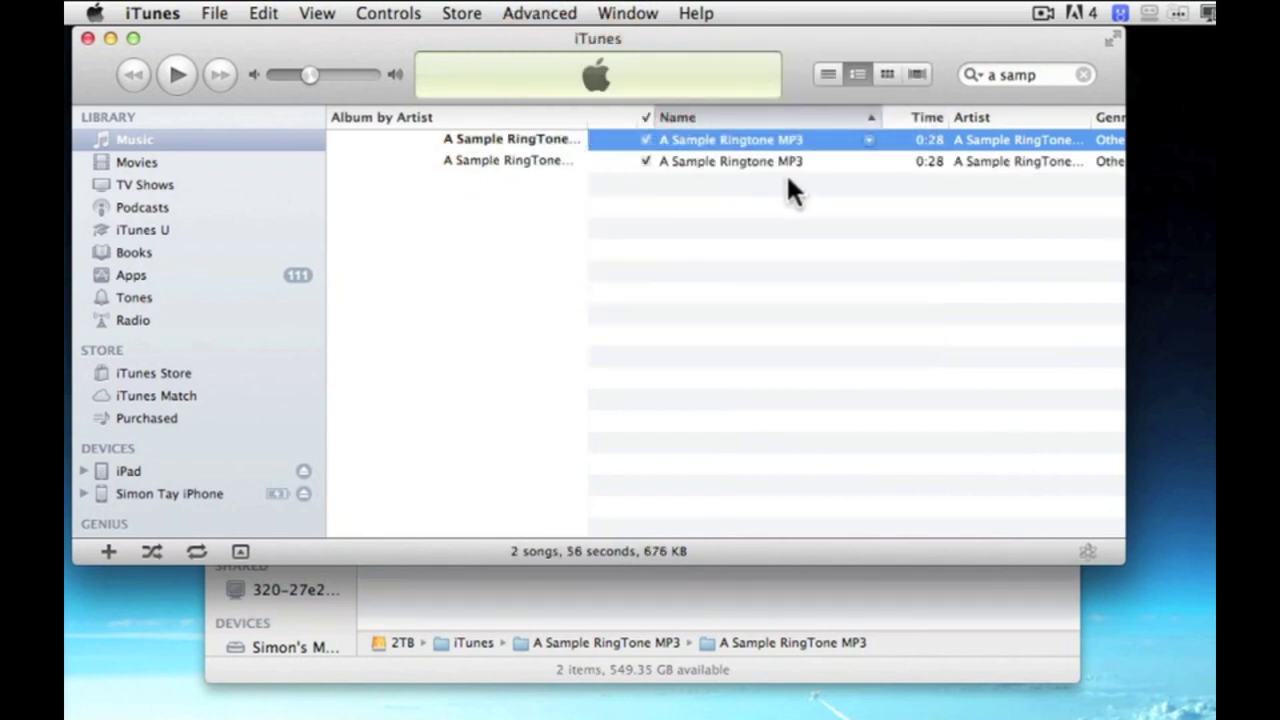
right_click(738, 137)
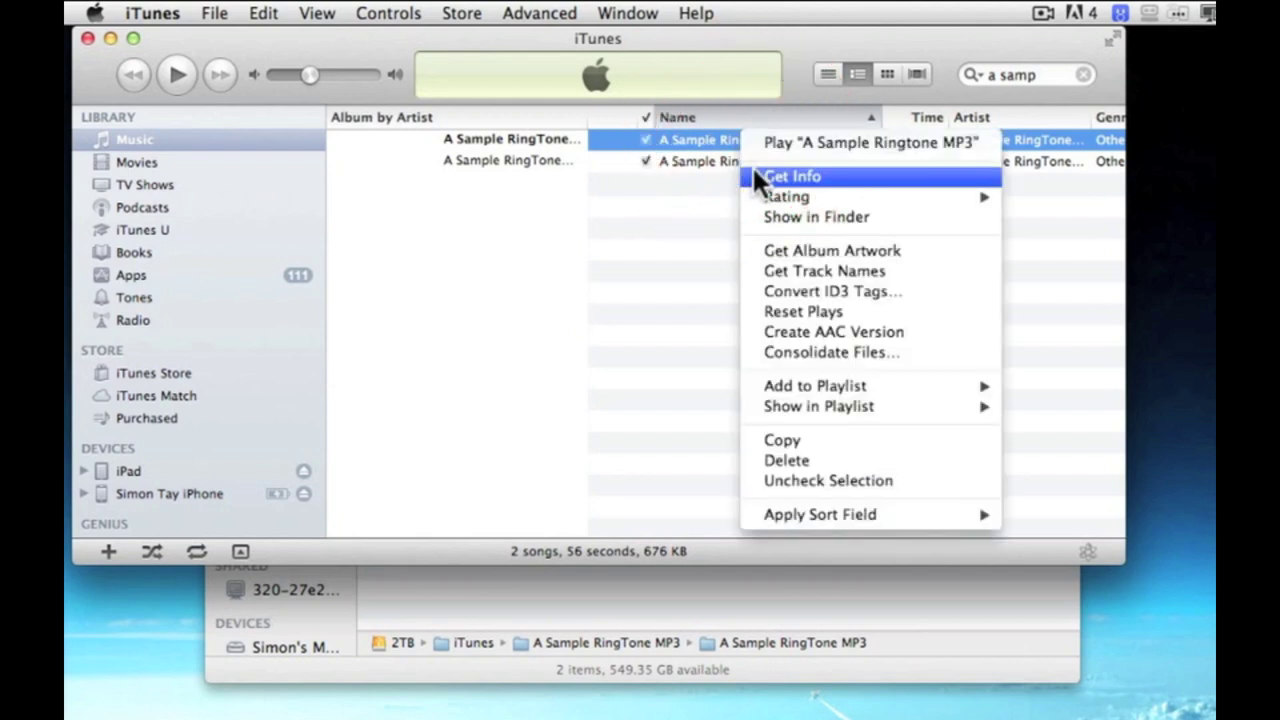
click(842, 216)
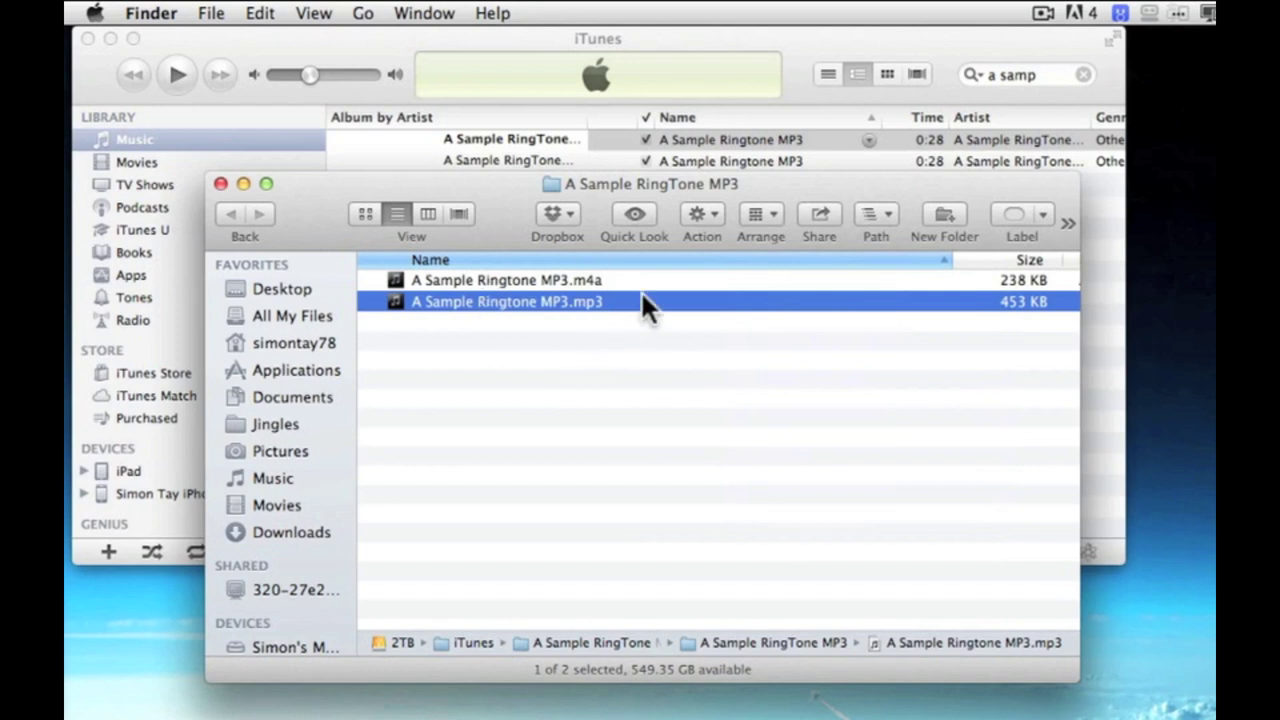
- Duplicate the file A Sample Ringtone MP3.m4a within the same folder
click(568, 318)
click(506, 280)
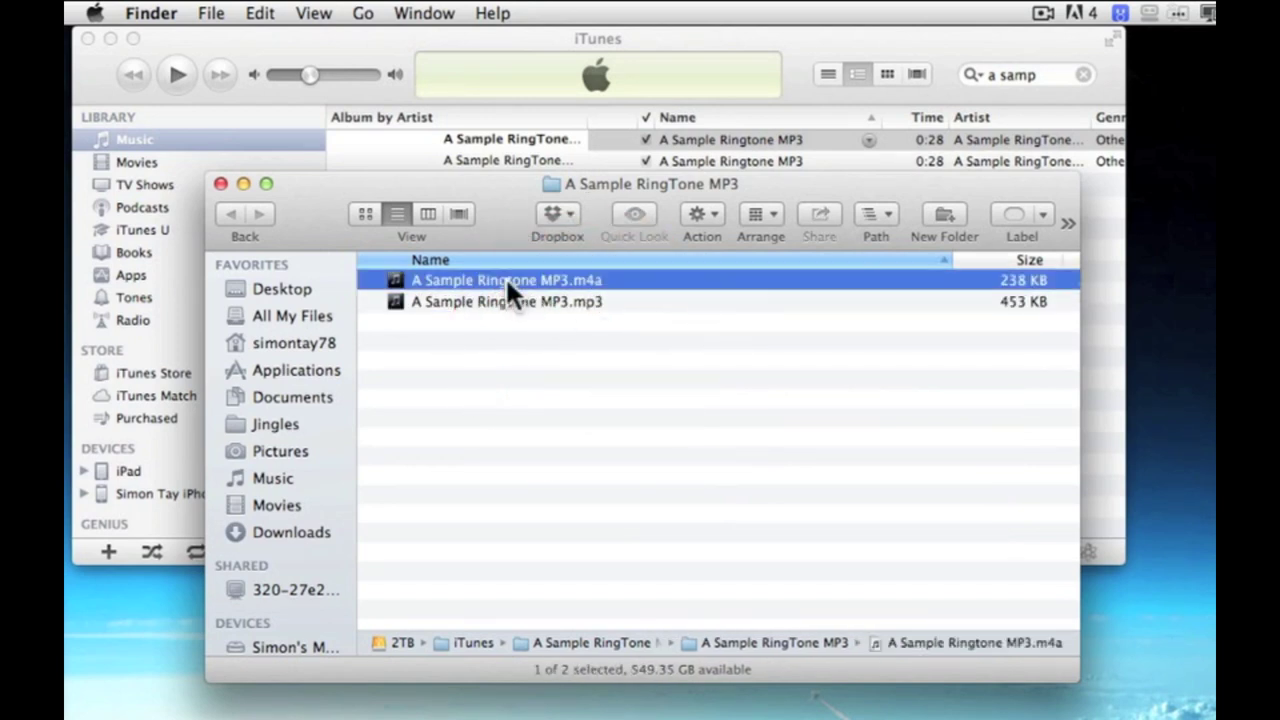
key(super+c)
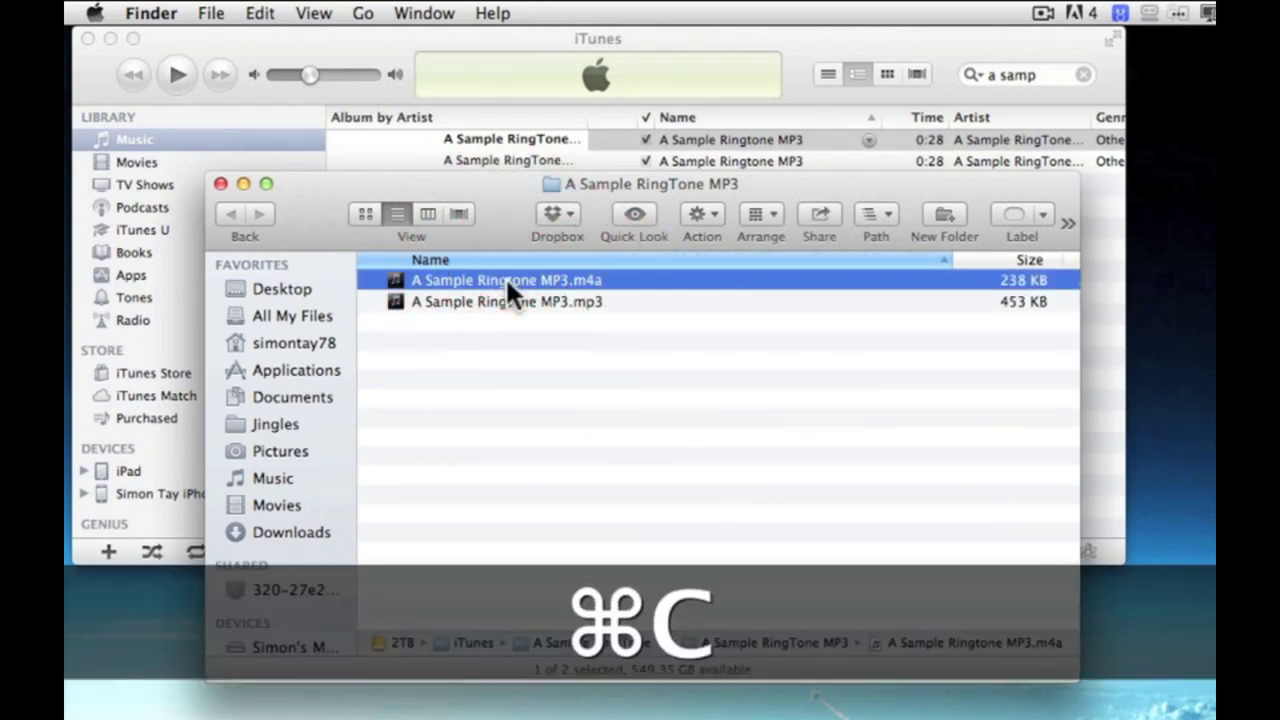
key(super+v)
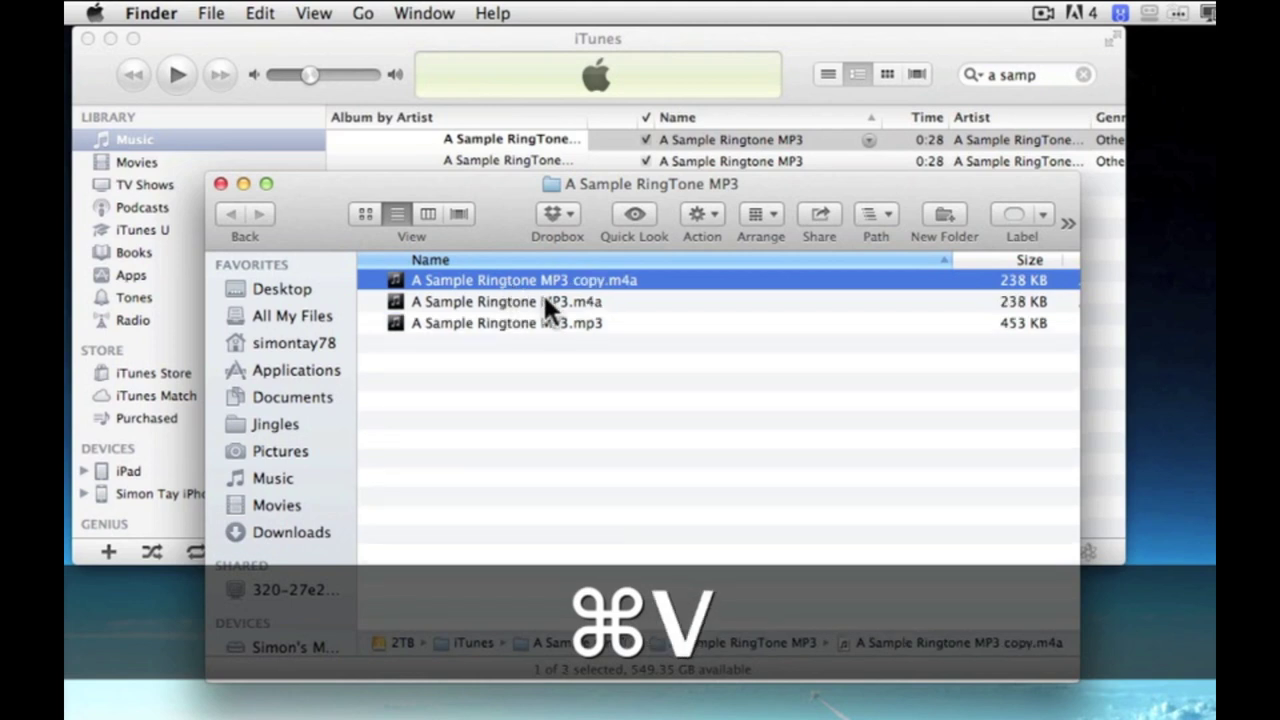
- Switch to iTunes and delete both A Sample Ringtone MP3 songs from the library, keeping their files
click(678, 36)
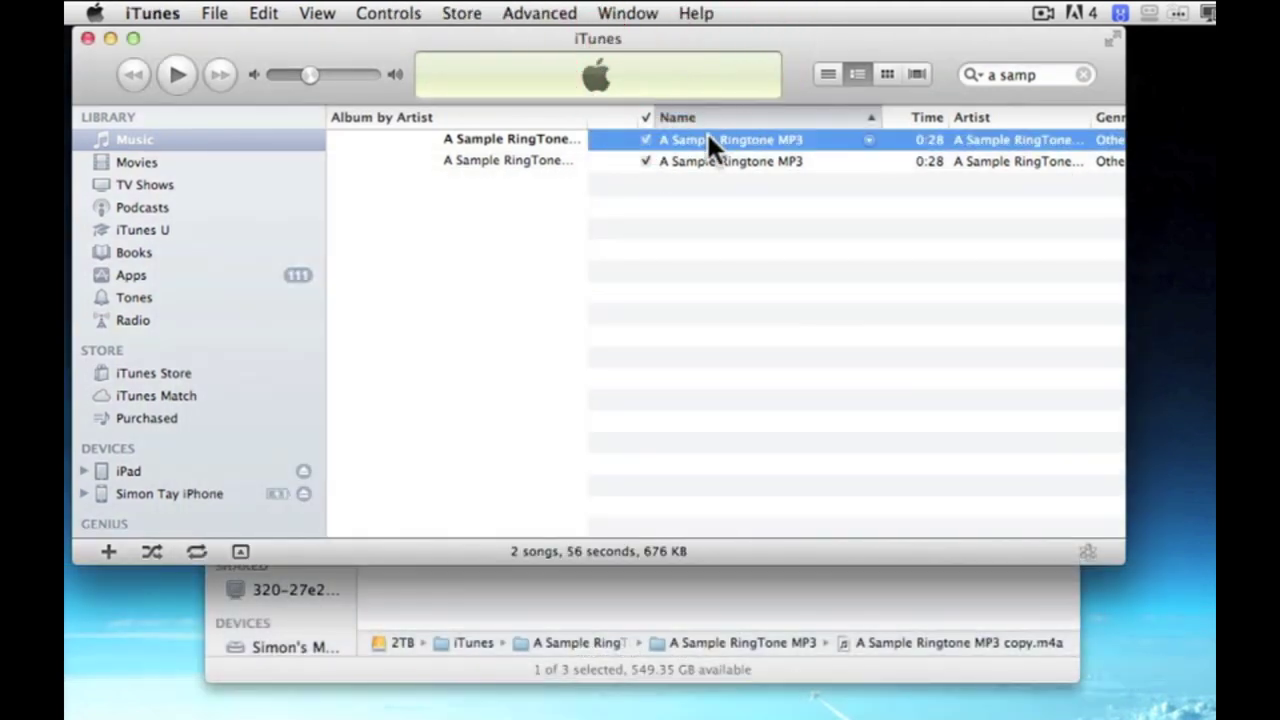
click(738, 203)
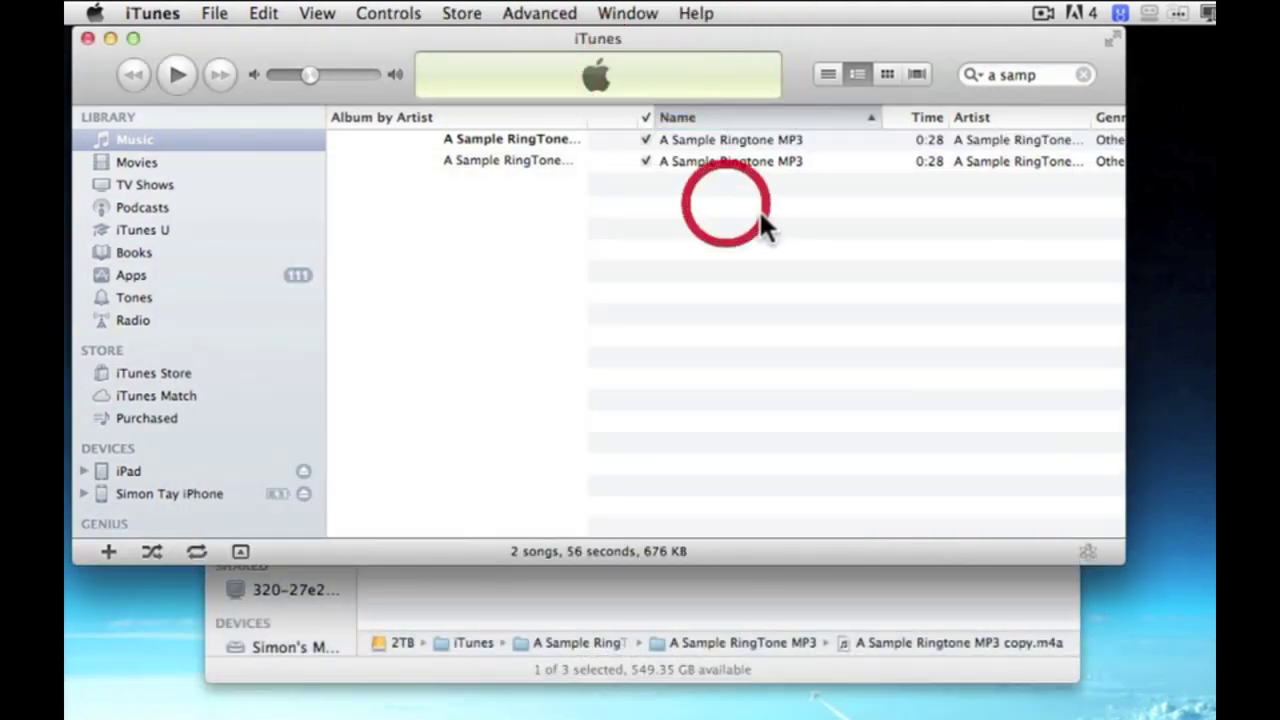
click(720, 163)
shift+click(720, 143)
right_click(721, 140)
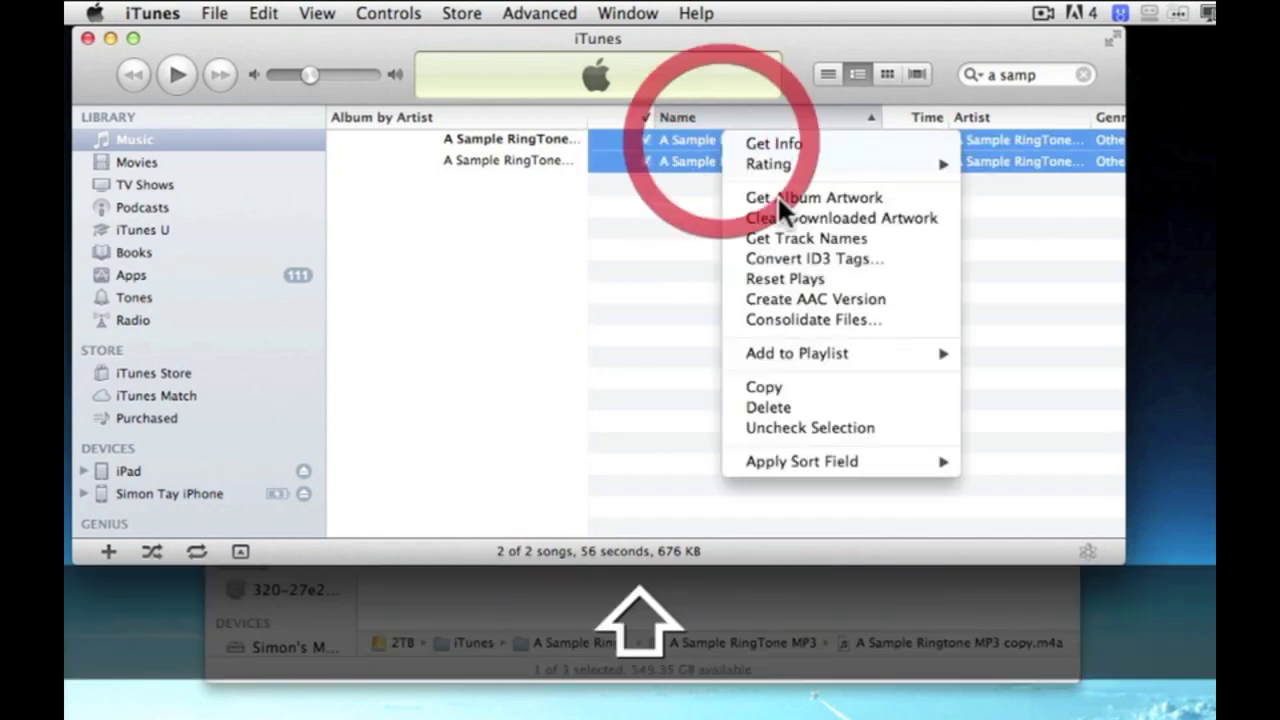
click(836, 409)
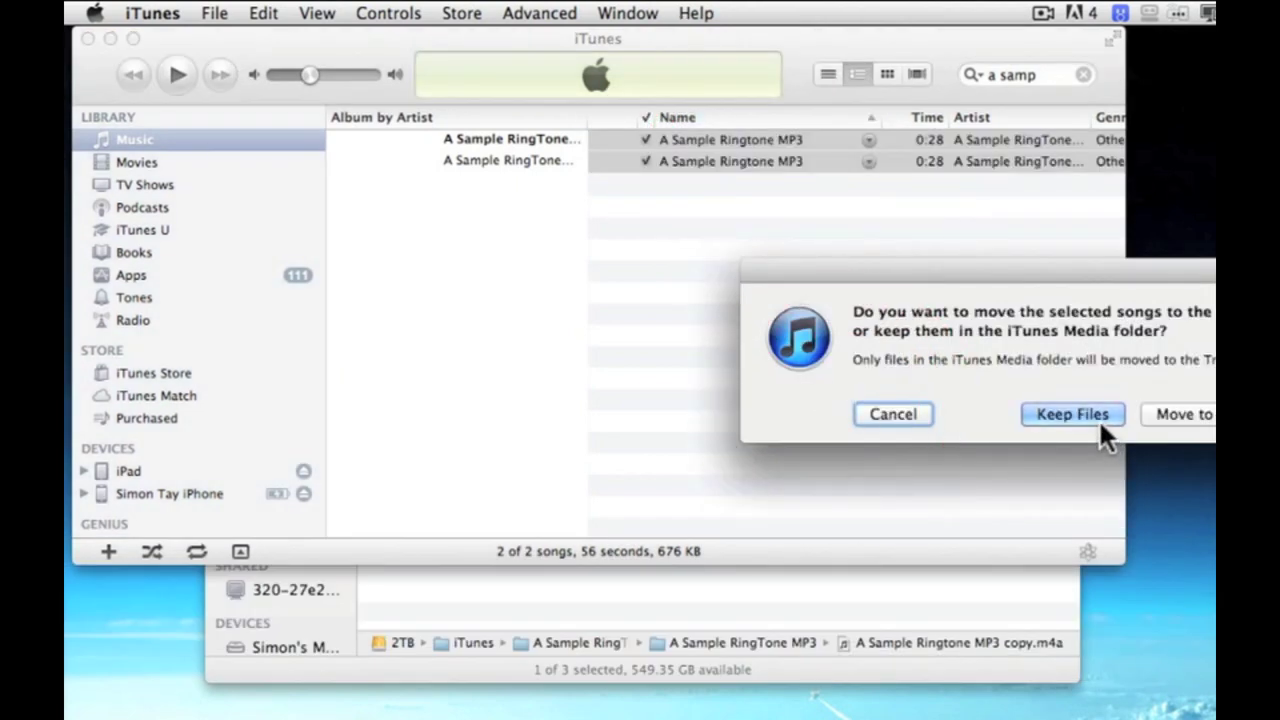
click(1098, 418)
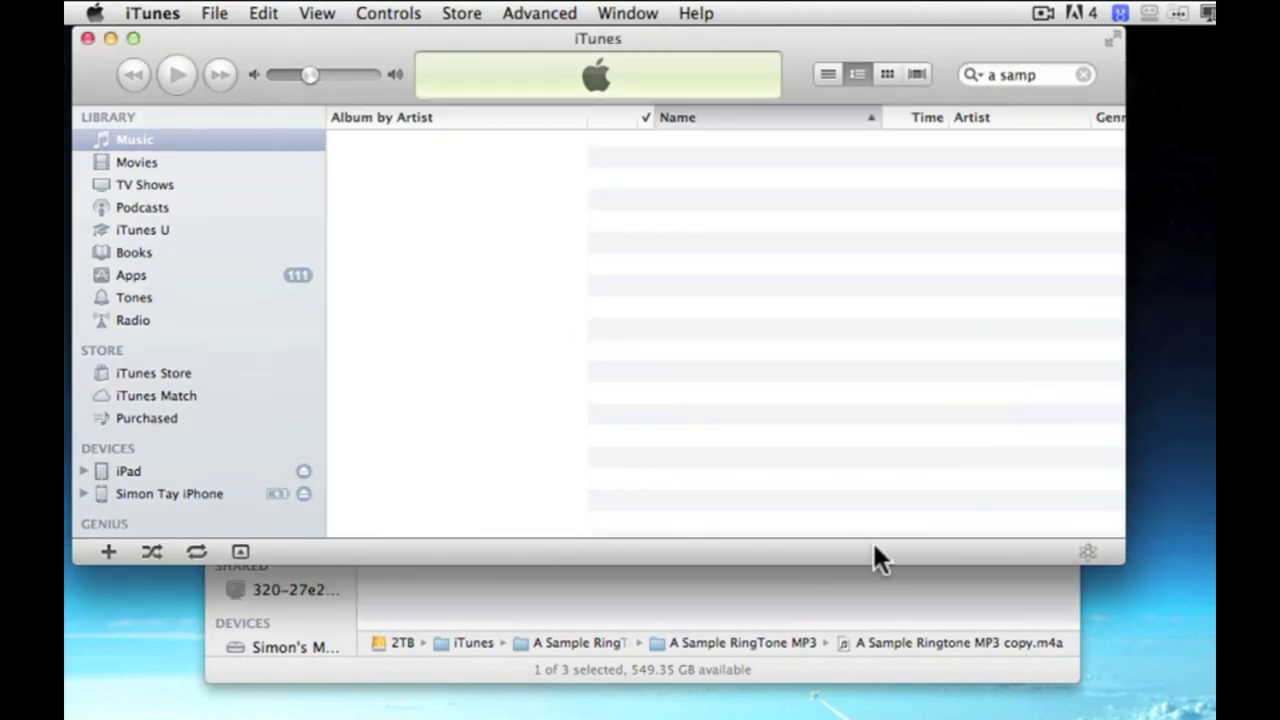
- Switch to Finder and change the extension of A Sample Ringtone MP3.m4a to .m4r, accepting the new extension
click(791, 574)
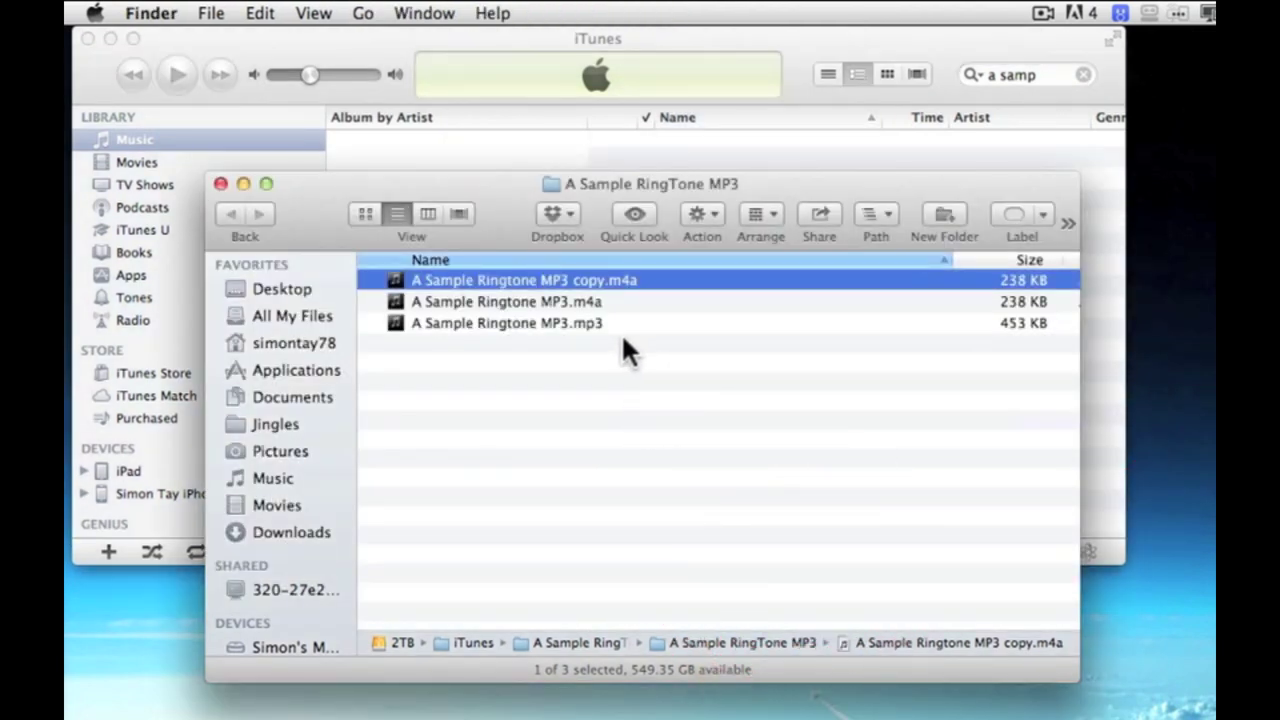
click(547, 368)
click(563, 300)
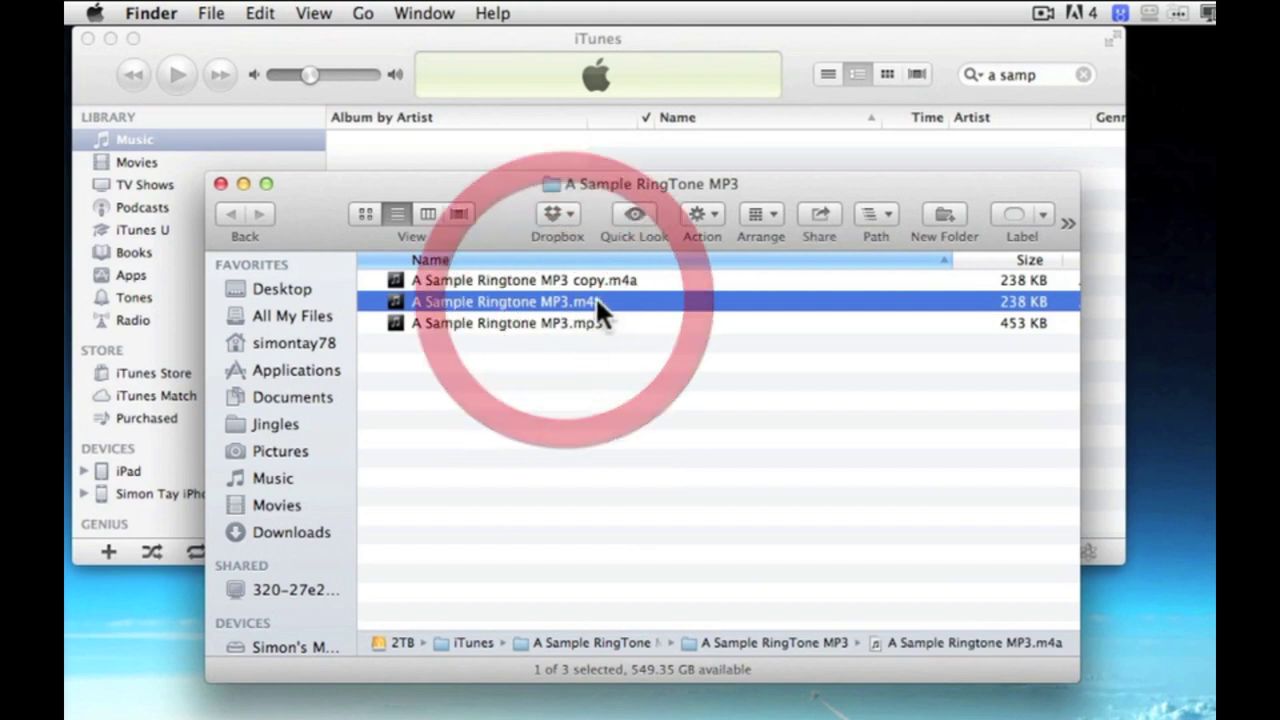
click(588, 300)
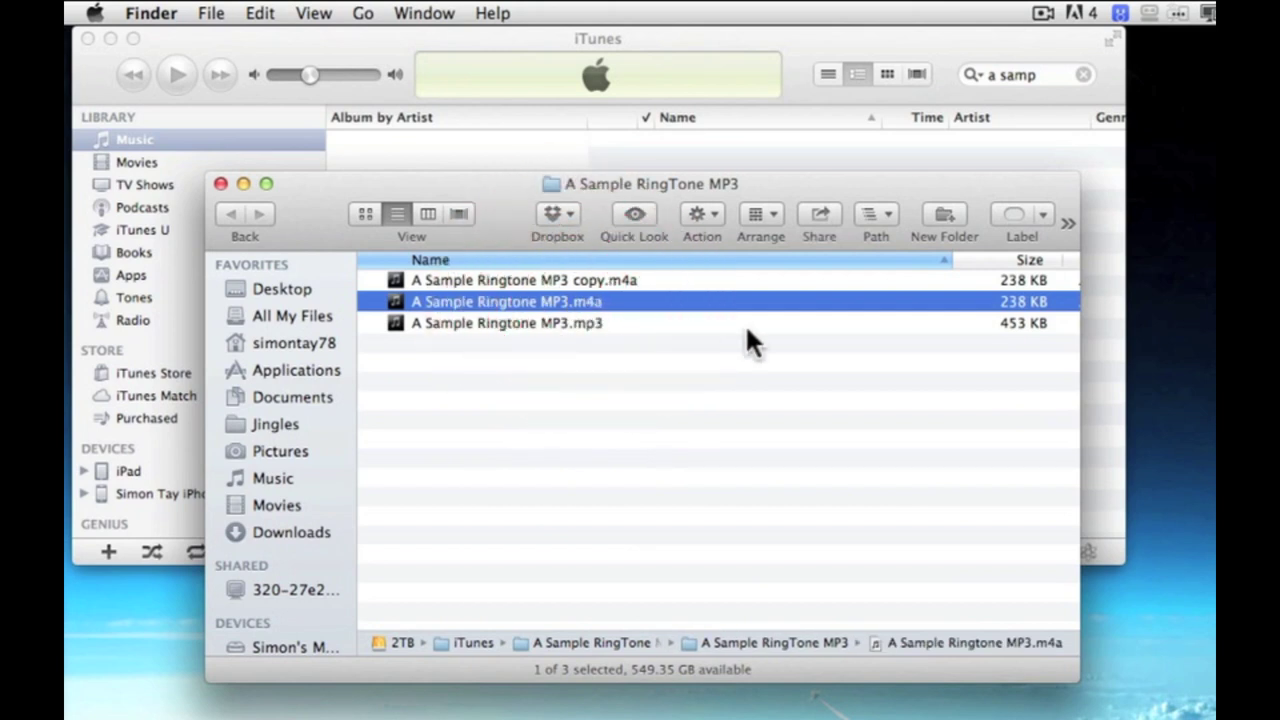
key(Right)
key(Right)
key(Right)
key(Right)
key(Right)
key(BackSpace)
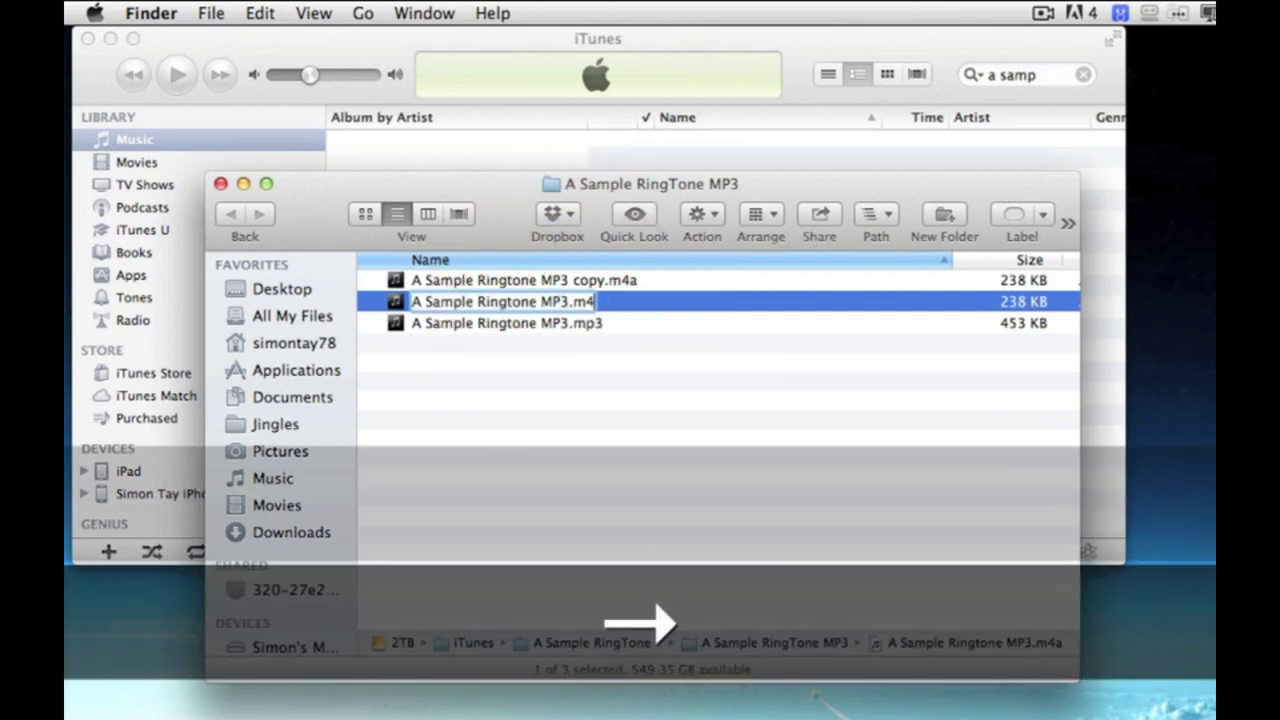
text(r)
click(536, 422)
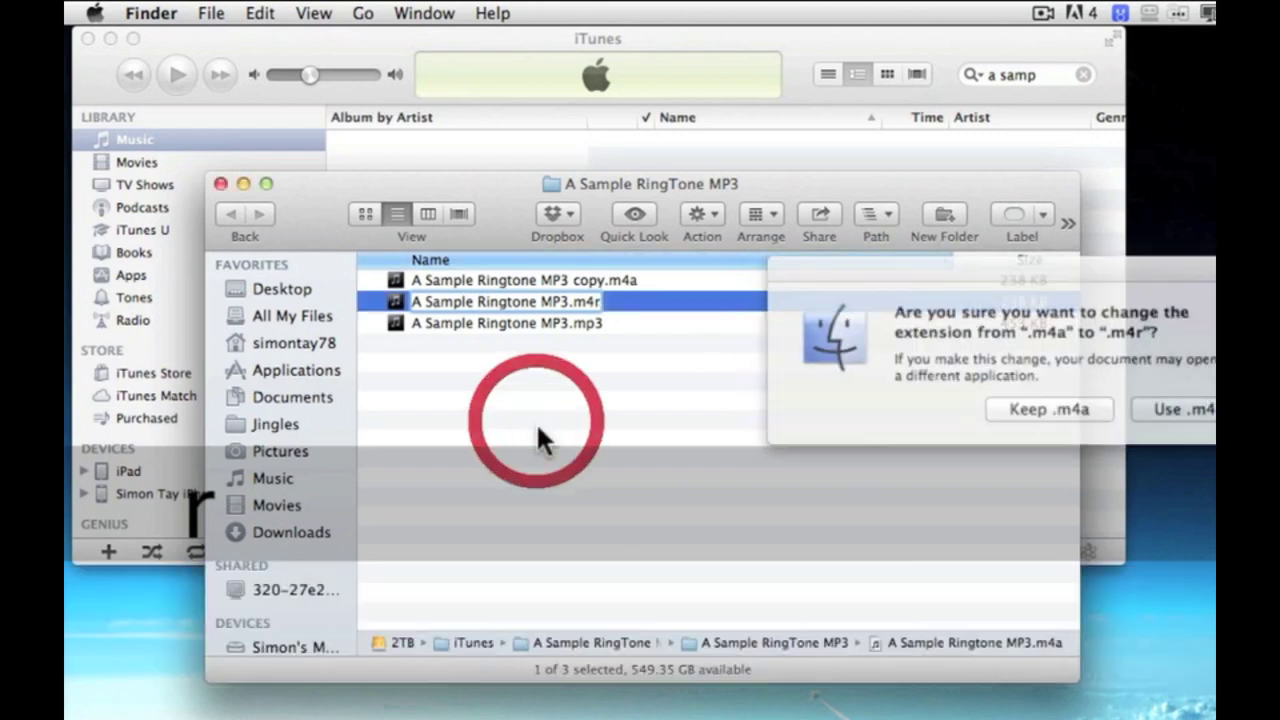
click(1160, 404)
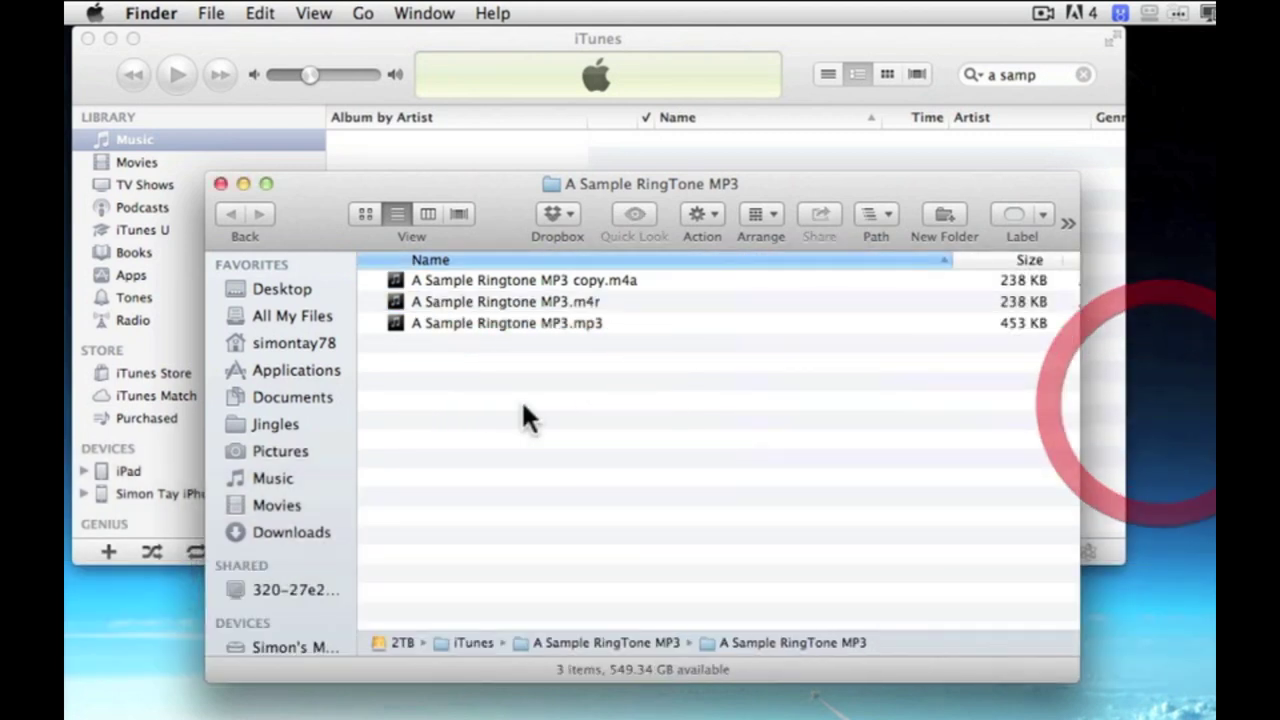
- Open A Sample Ringtone MP3.m4r with iTunes and pause its playback in the Tones library
click(540, 292)
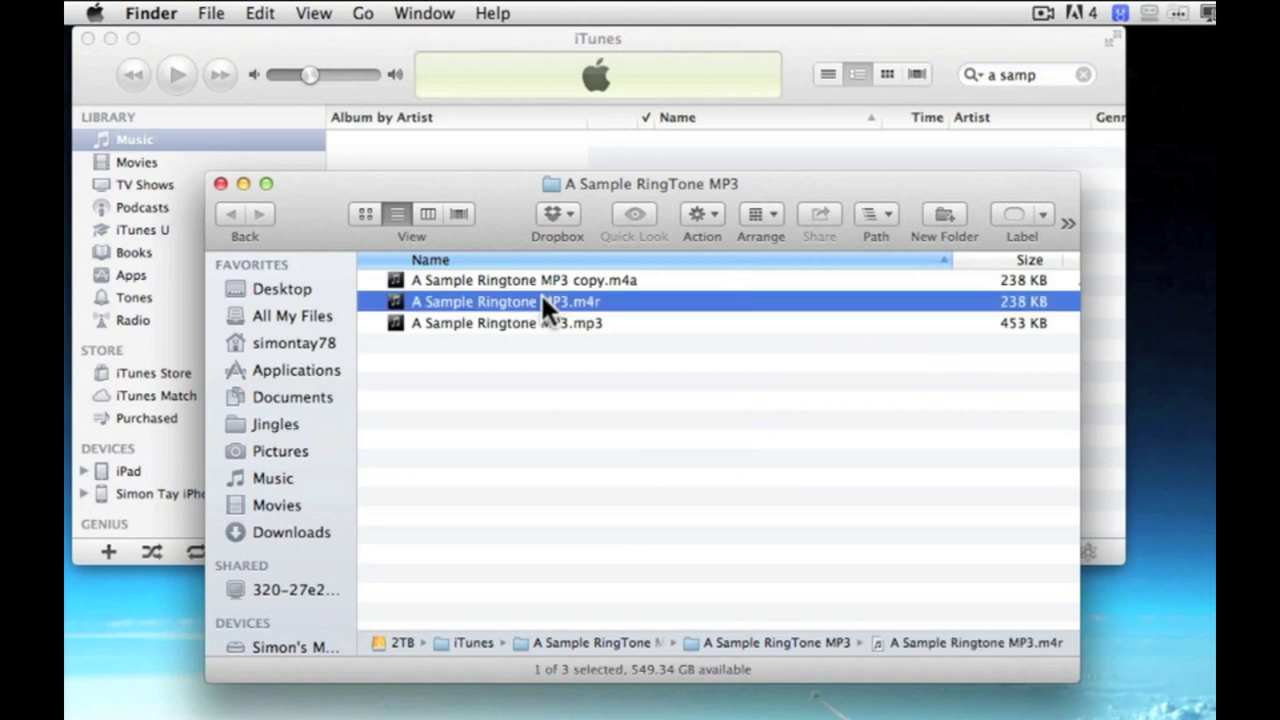
right_click(540, 292)
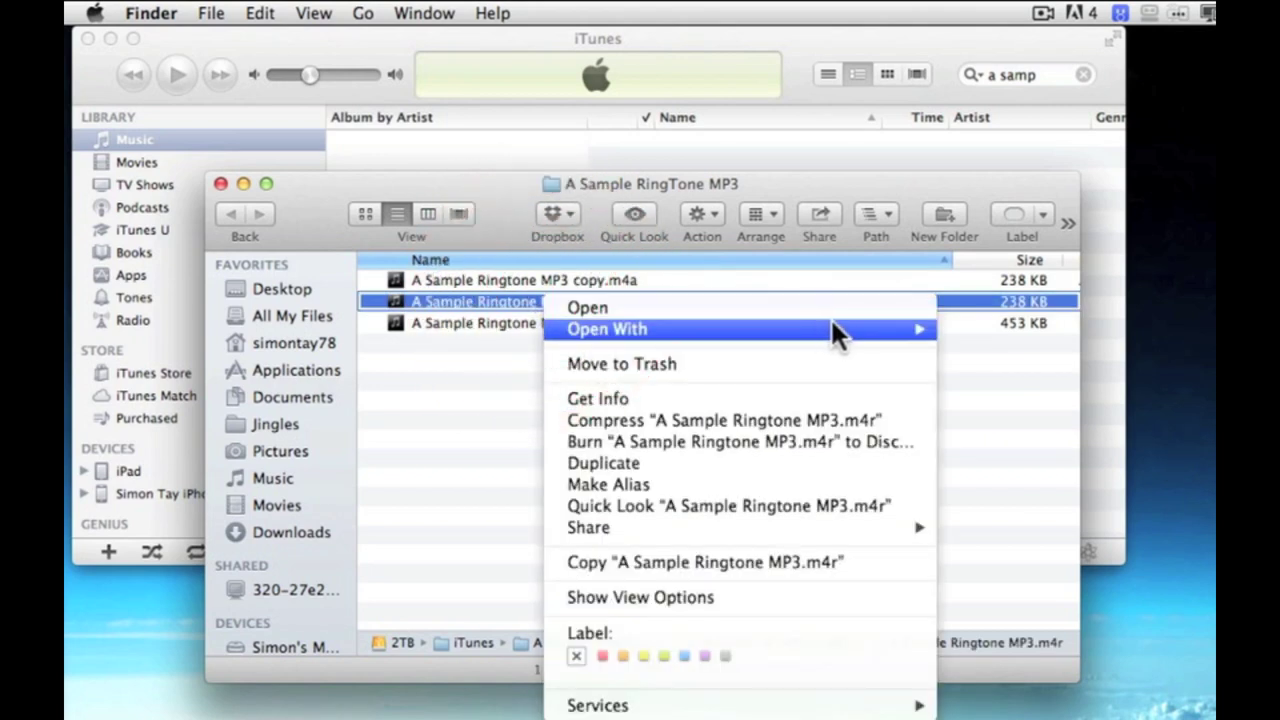
mouse_move(835, 330)
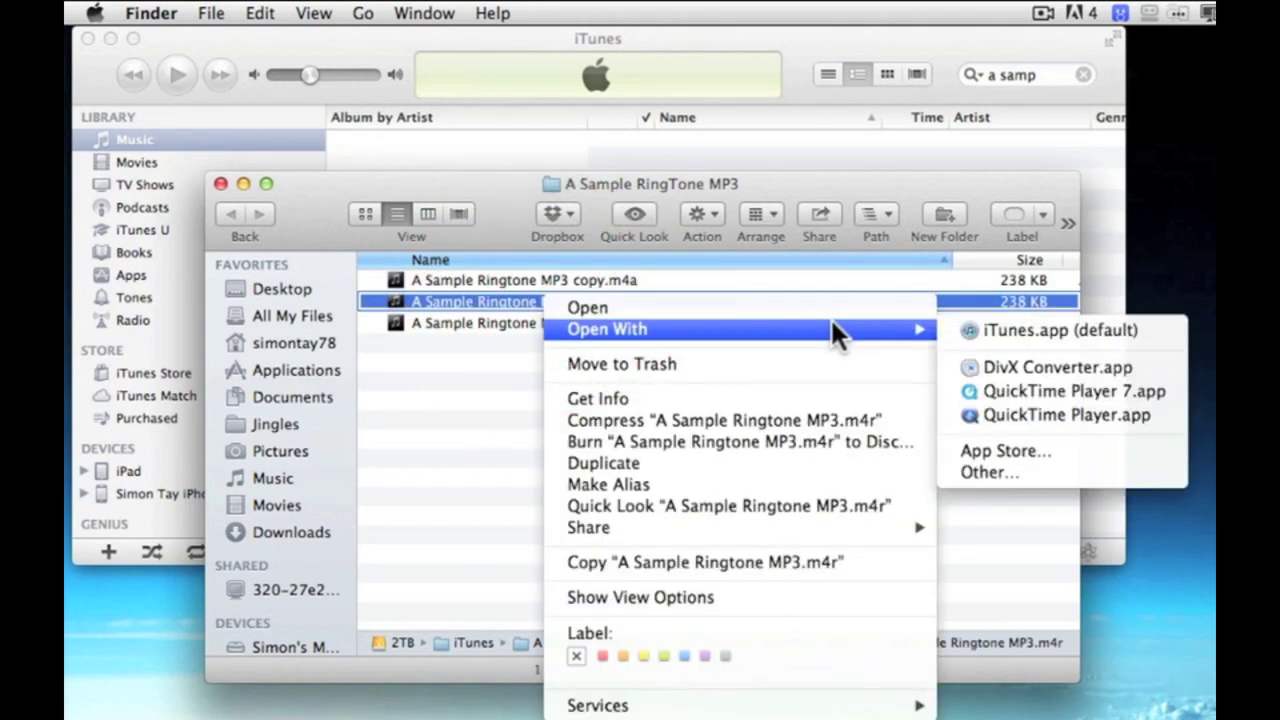
click(1037, 331)
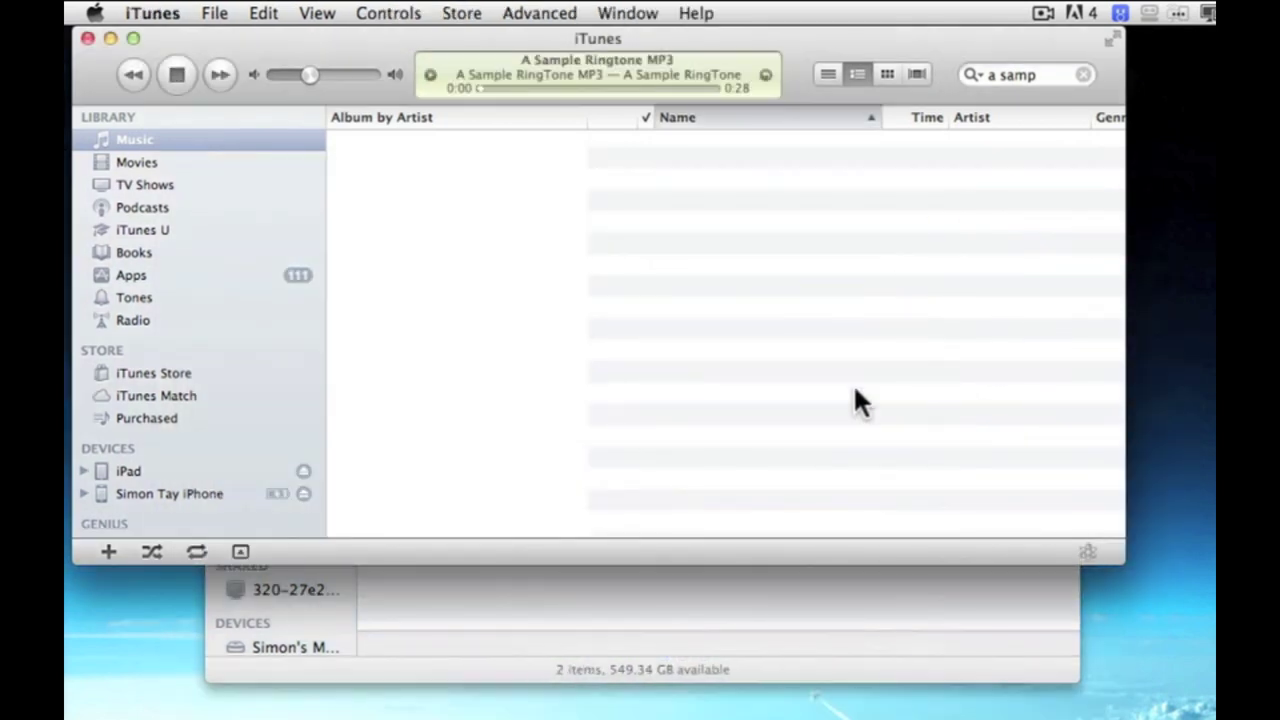
click(173, 299)
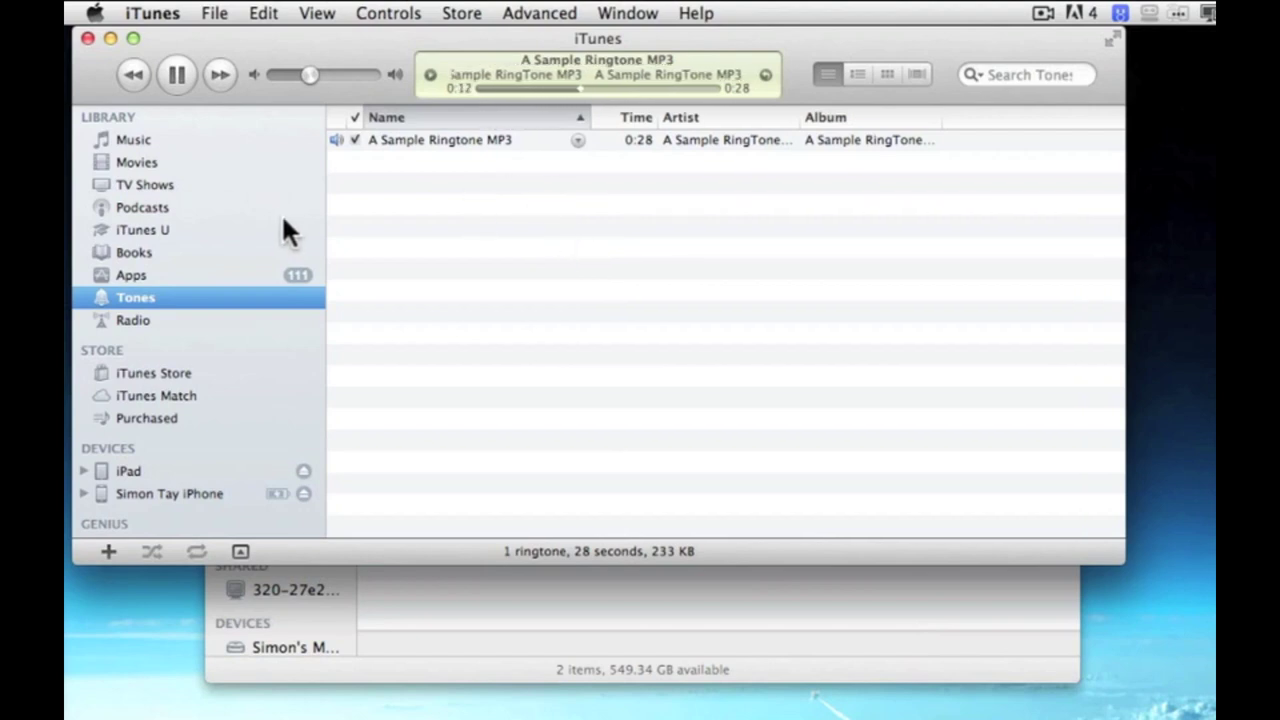
click(176, 74)
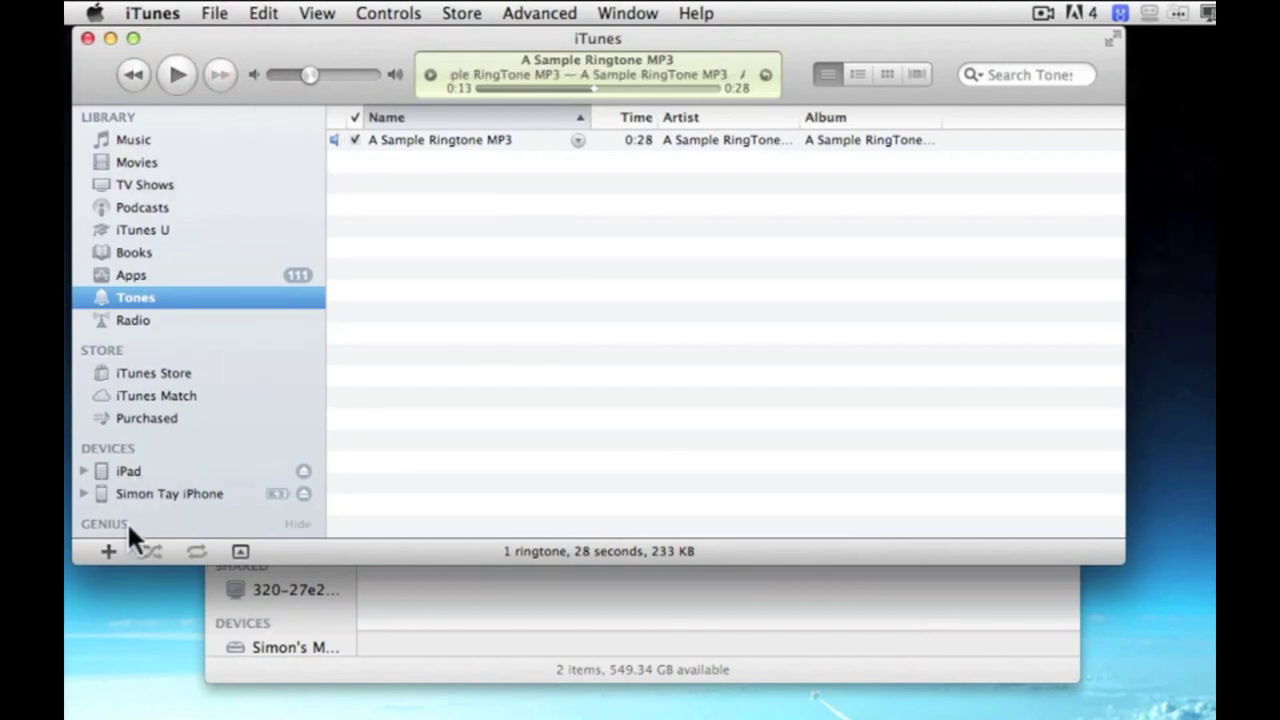
- Open the Tones sync settings of the connected iPhone
click(150, 492)
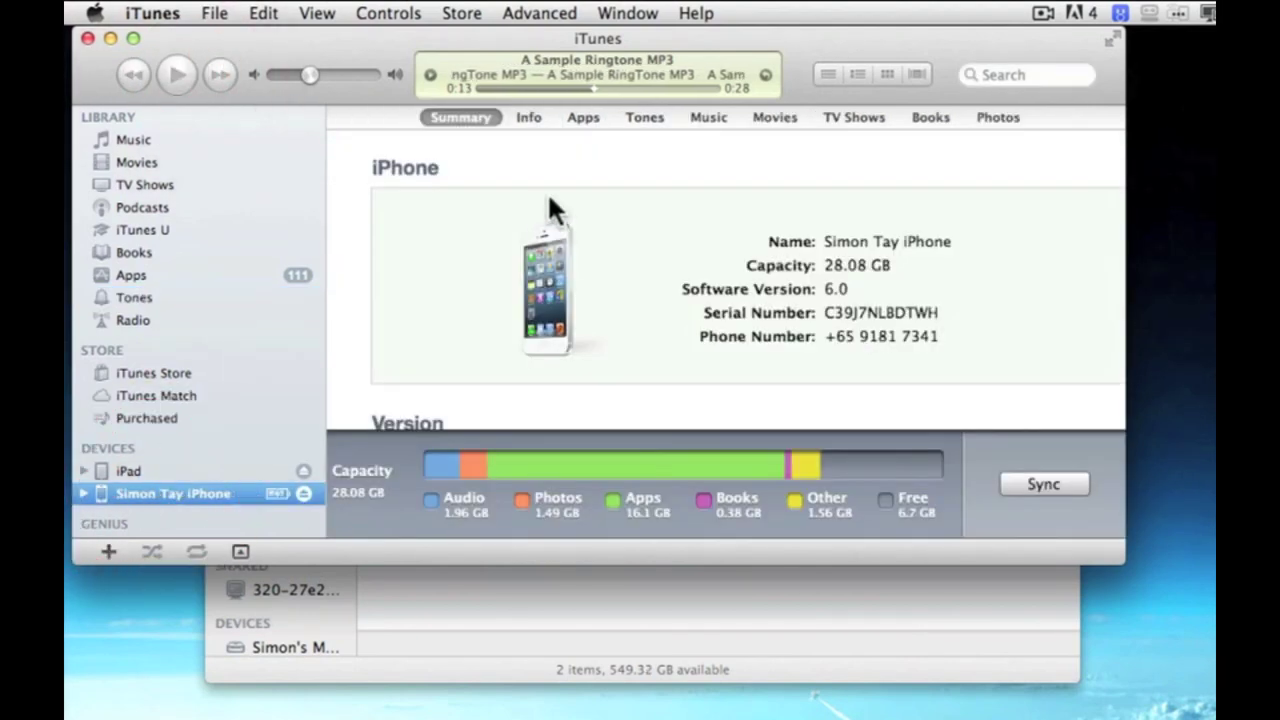
click(647, 118)
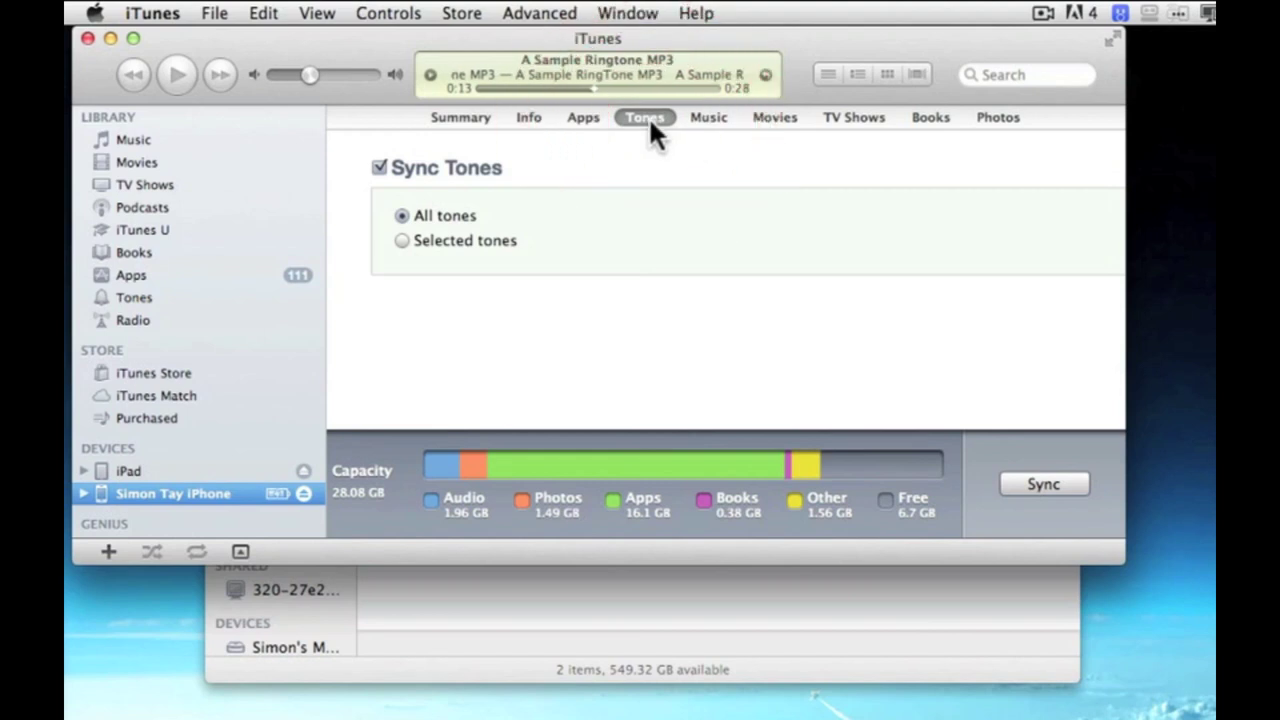
- Restrict the iPhone's tone syncing to selected tones and include A Sample Ringtone MP3
click(405, 241)
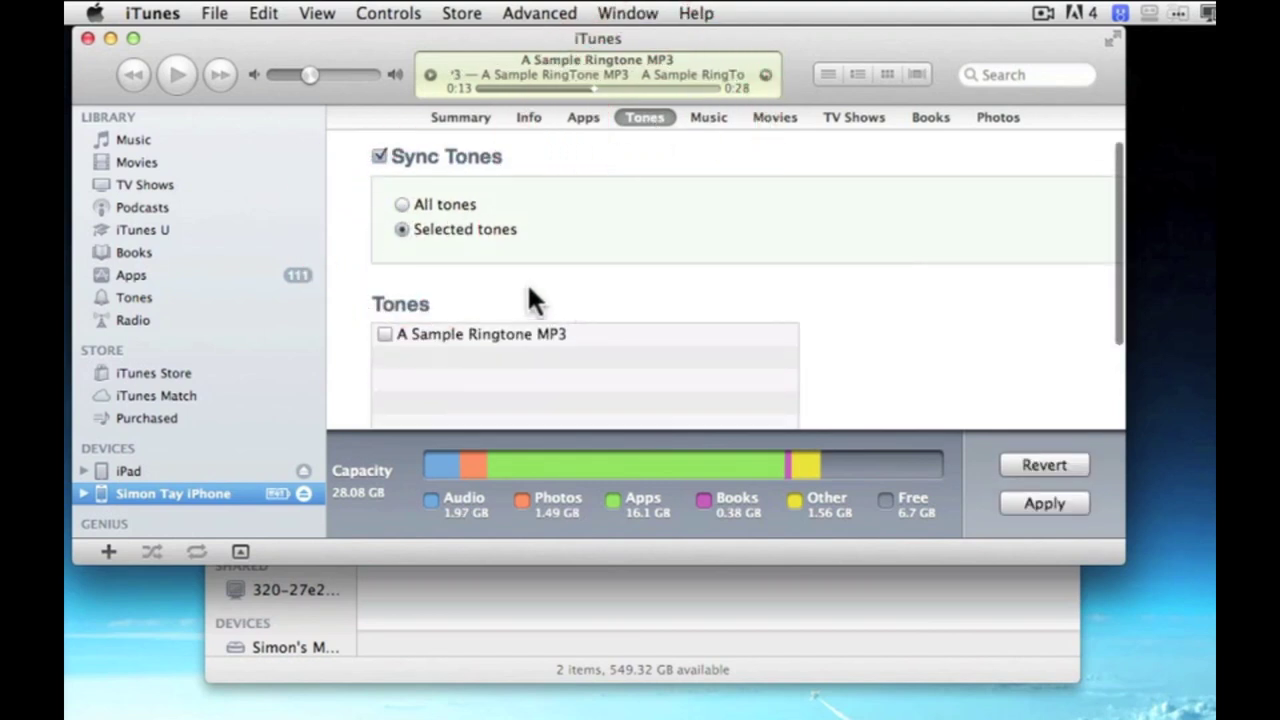
click(386, 334)
scroll(659, 262, down, 2)
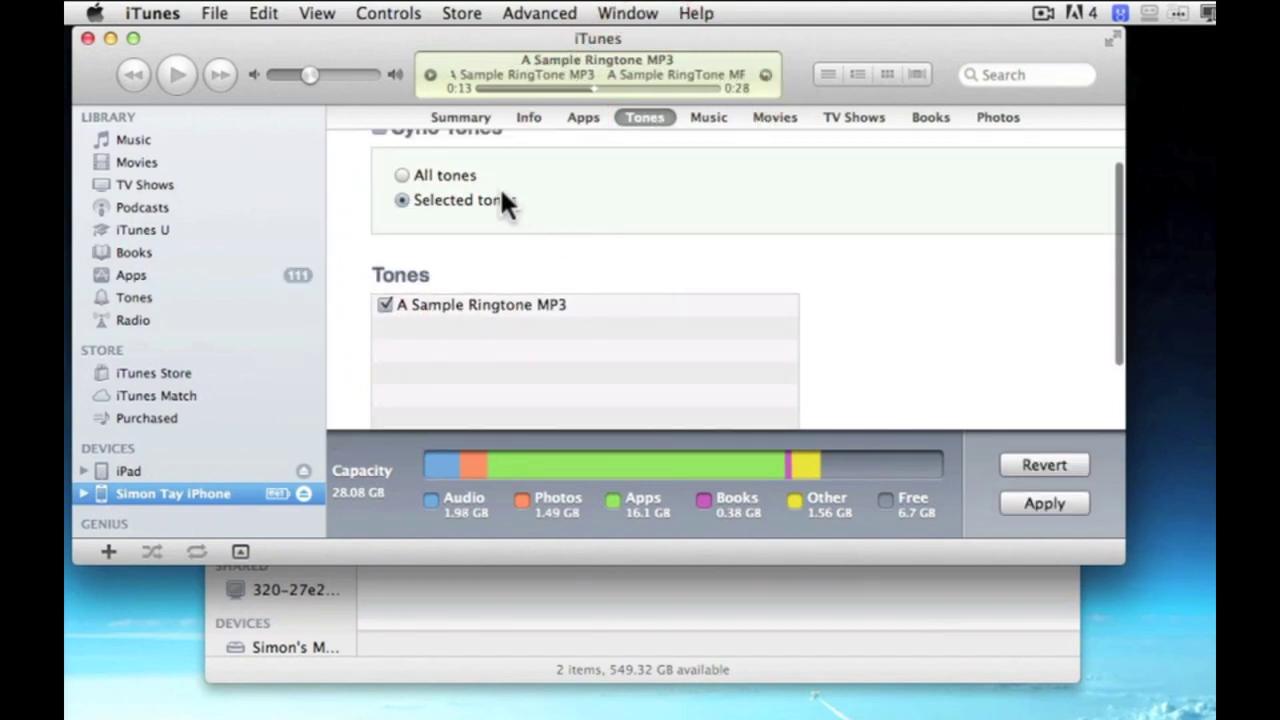
- Set the iPhone to sync all tones and apply the sync settings
click(401, 175)
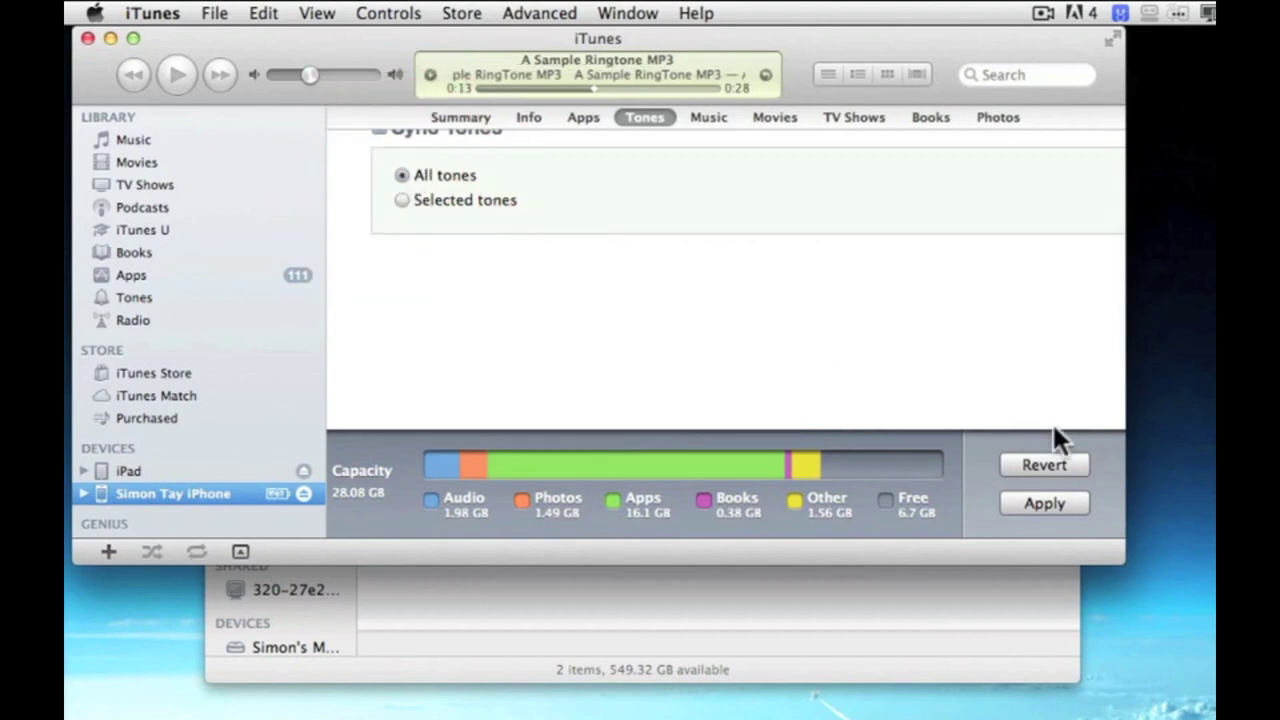
click(1052, 507)
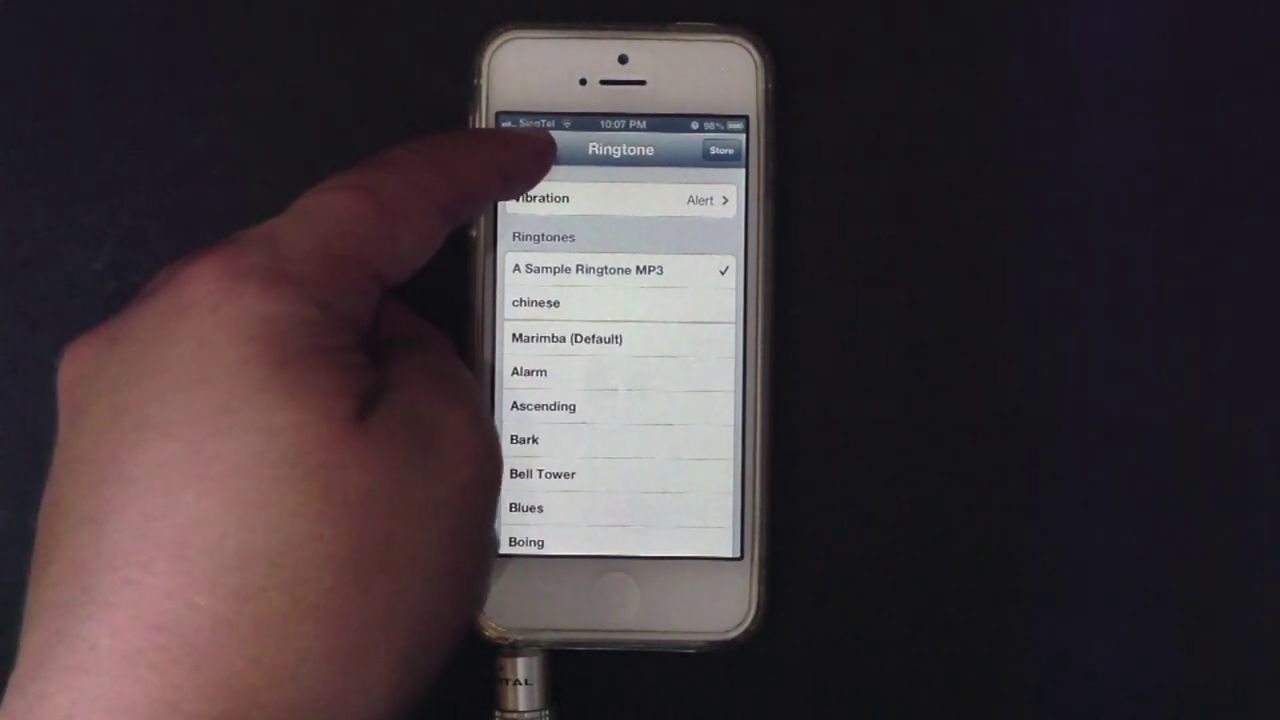
click(525, 148)
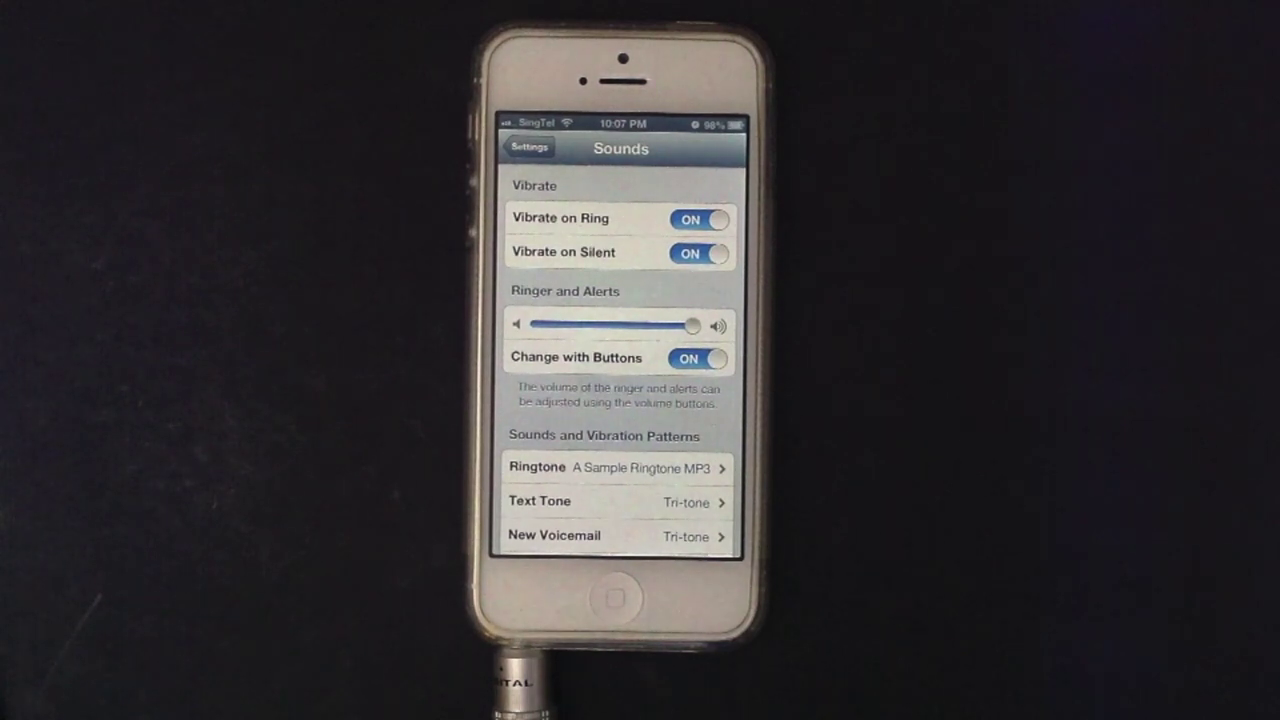
click(615, 598)
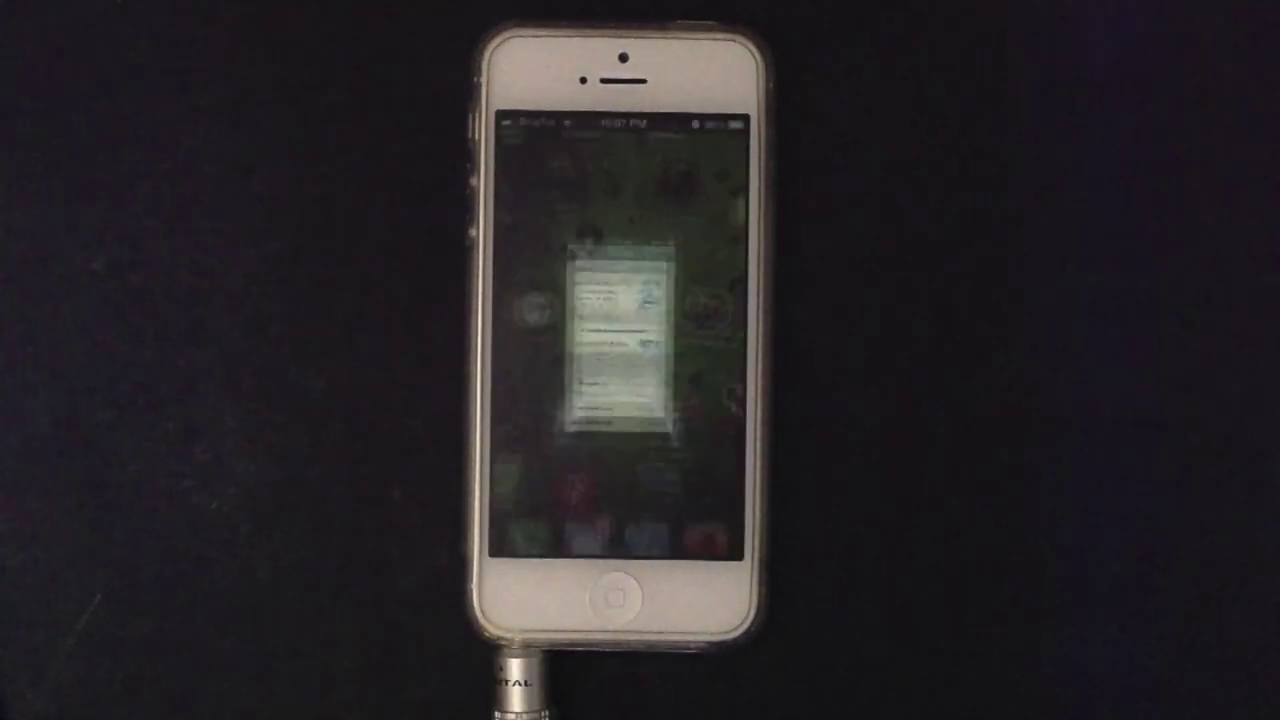